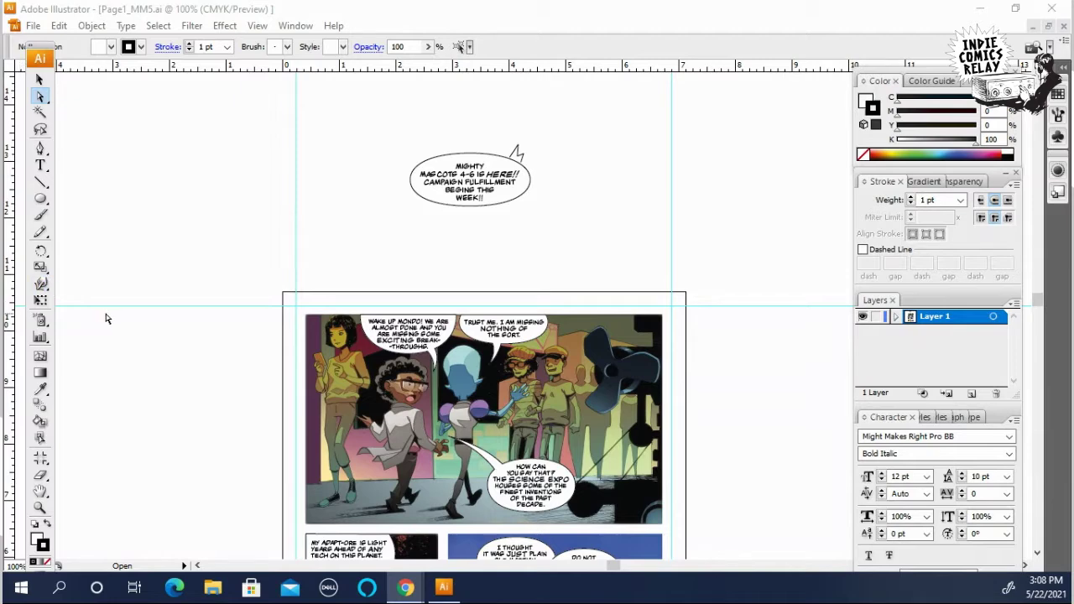
Step: Examine the speech balloon above the page and the lettered comic panels beneath it
left_click(474, 220)
left_click(499, 303)
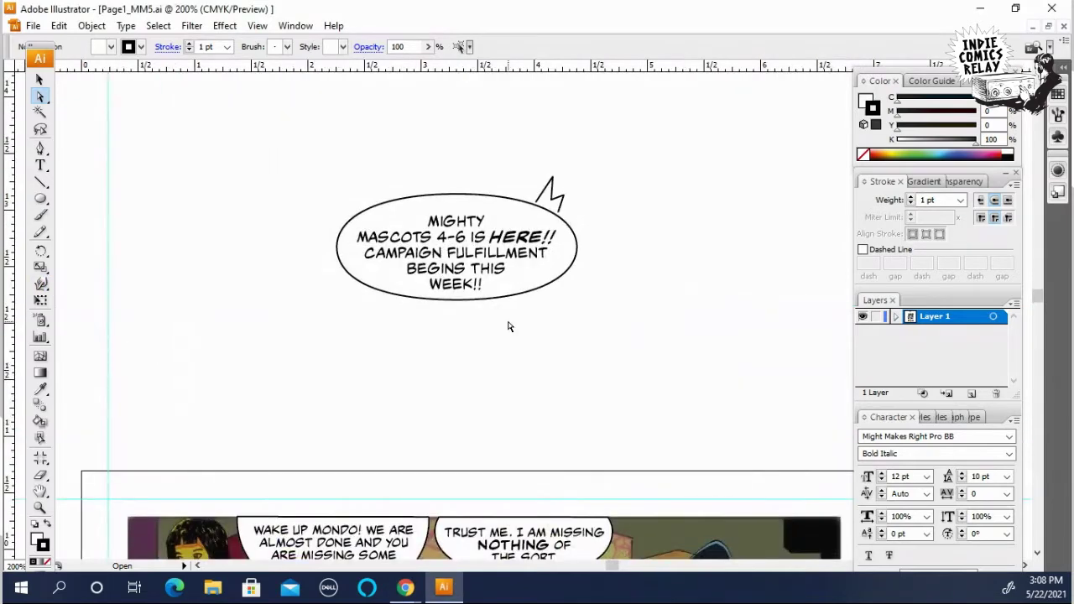
left_click(509, 322, "alt")
left_click(529, 347)
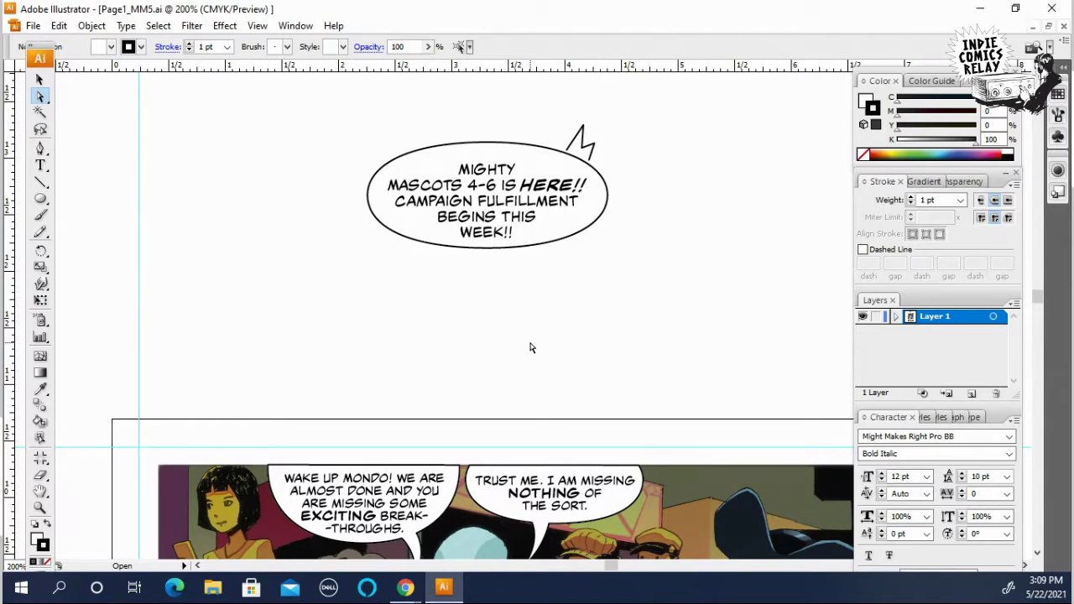
scroll(552, 393, "down", 6)
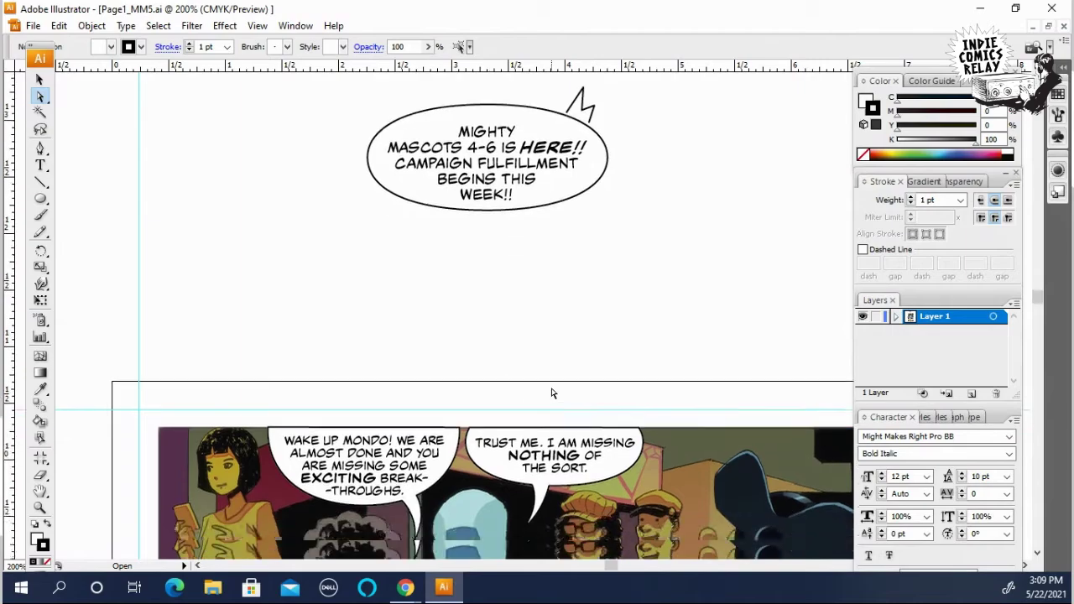
scroll(551, 393, "down", 18)
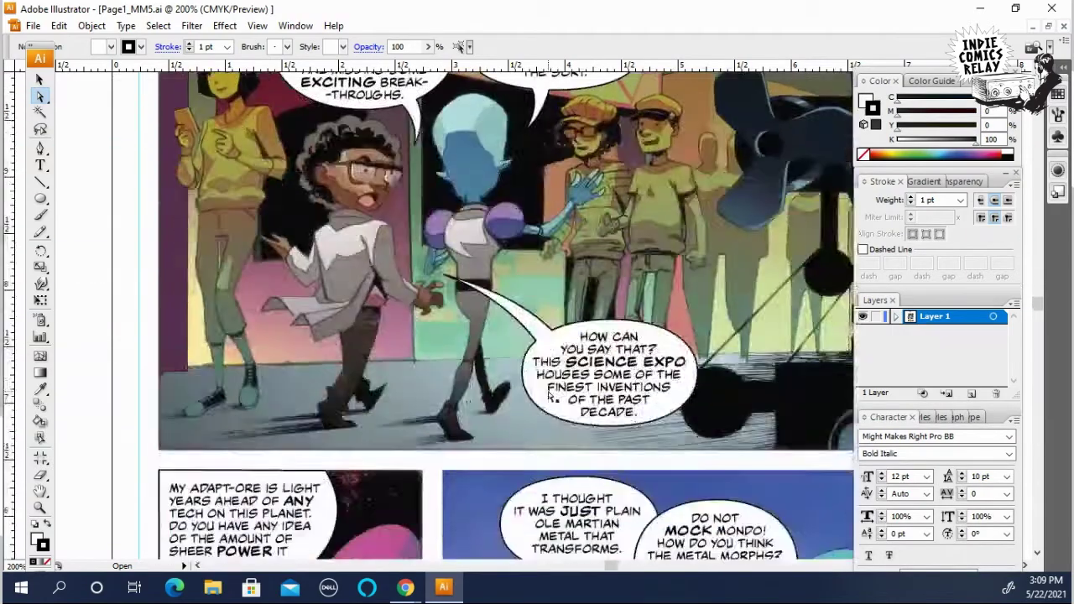
scroll(548, 396, "down", 5)
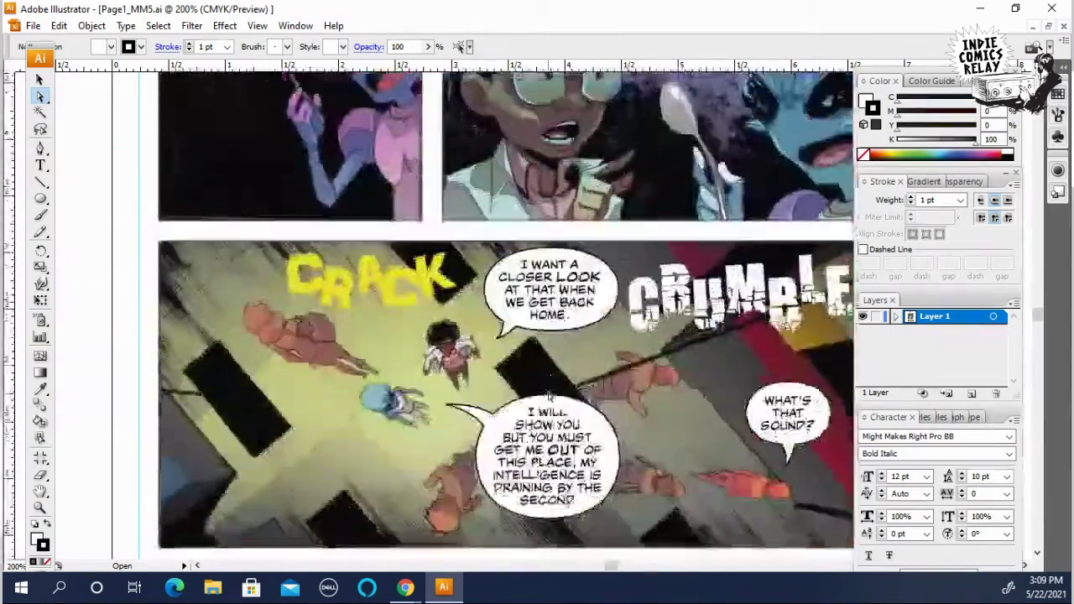
scroll(547, 396, "up", 6)
scroll(549, 396, "up", 20)
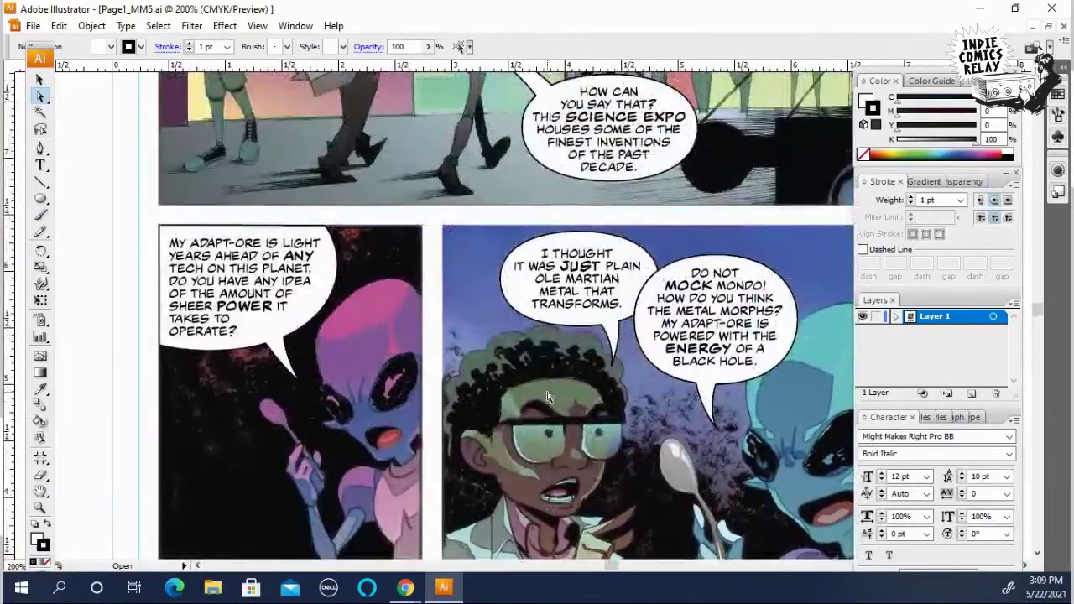
scroll(548, 396, "up", 4)
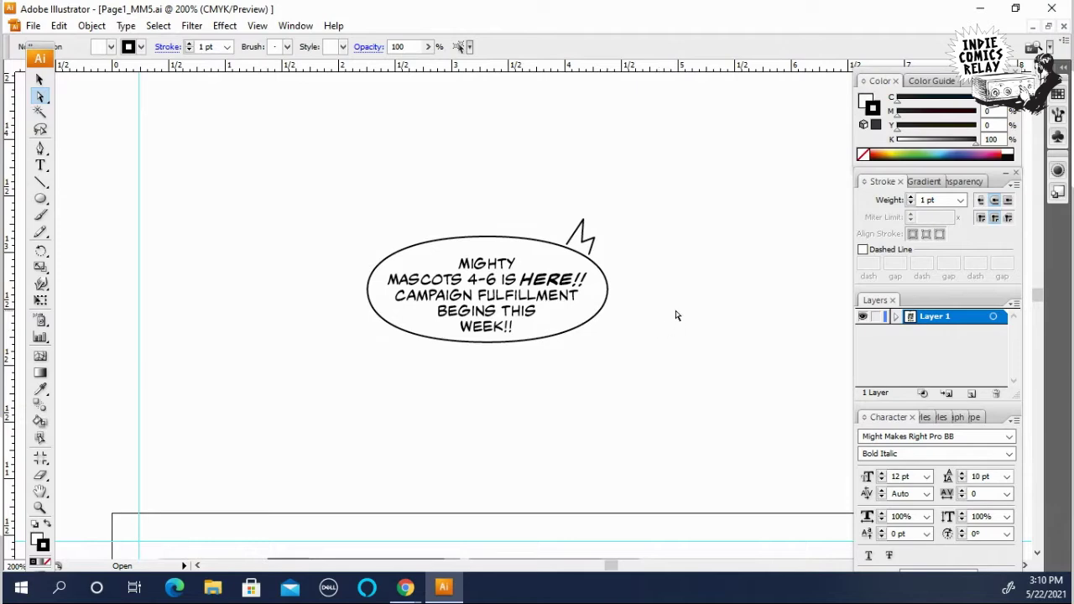
Step: Inspect the jagged burst shape at the upper-right edge of the speech balloon
scroll(527, 296, "up", 2)
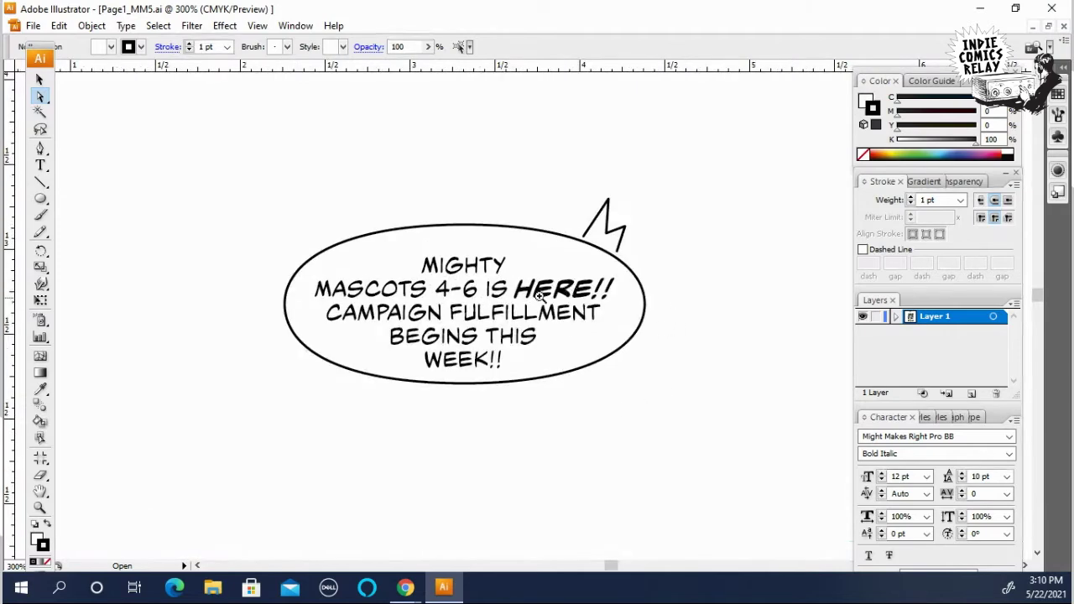
scroll(566, 290, "up", 1)
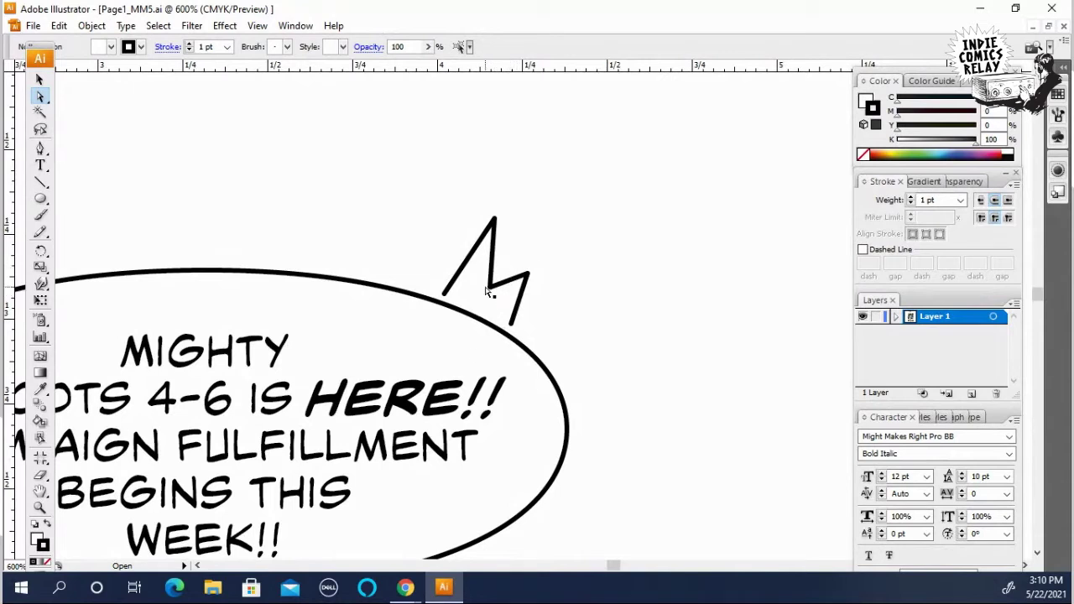
left_click(39, 79)
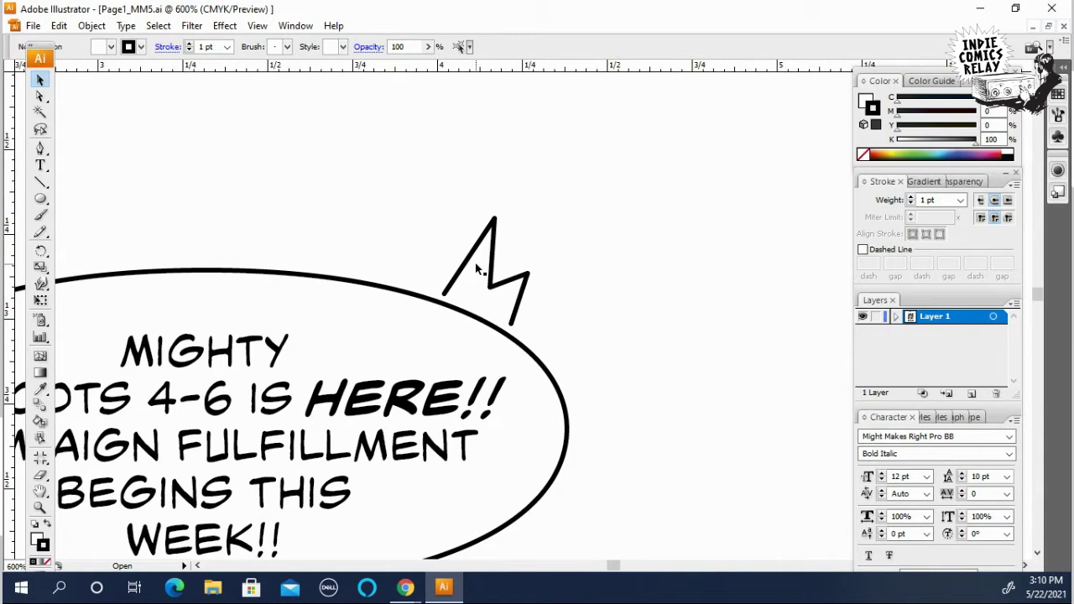
left_click(522, 290)
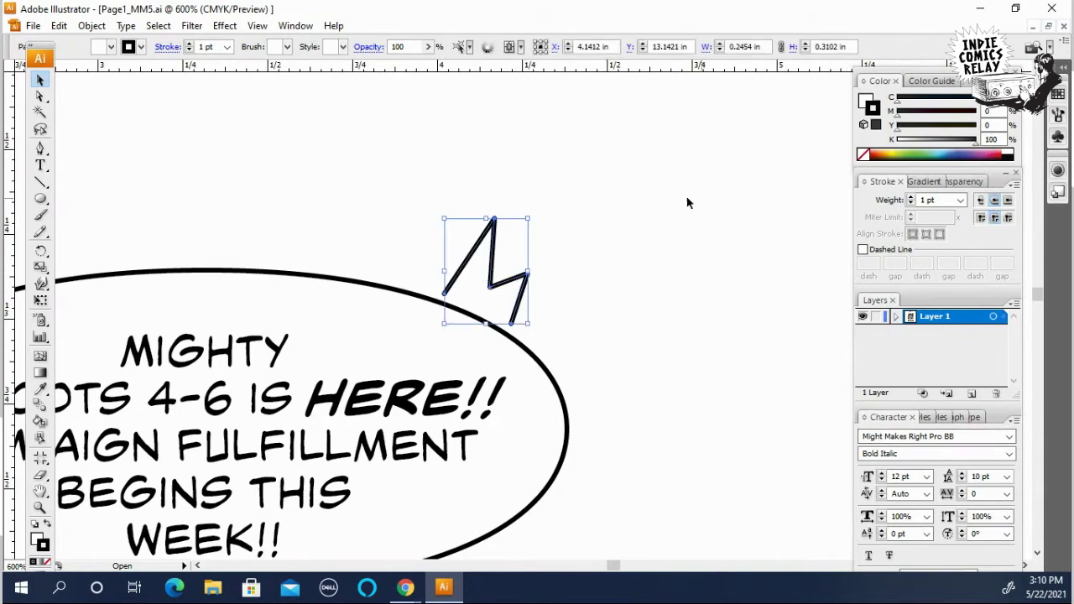
left_click(296, 215)
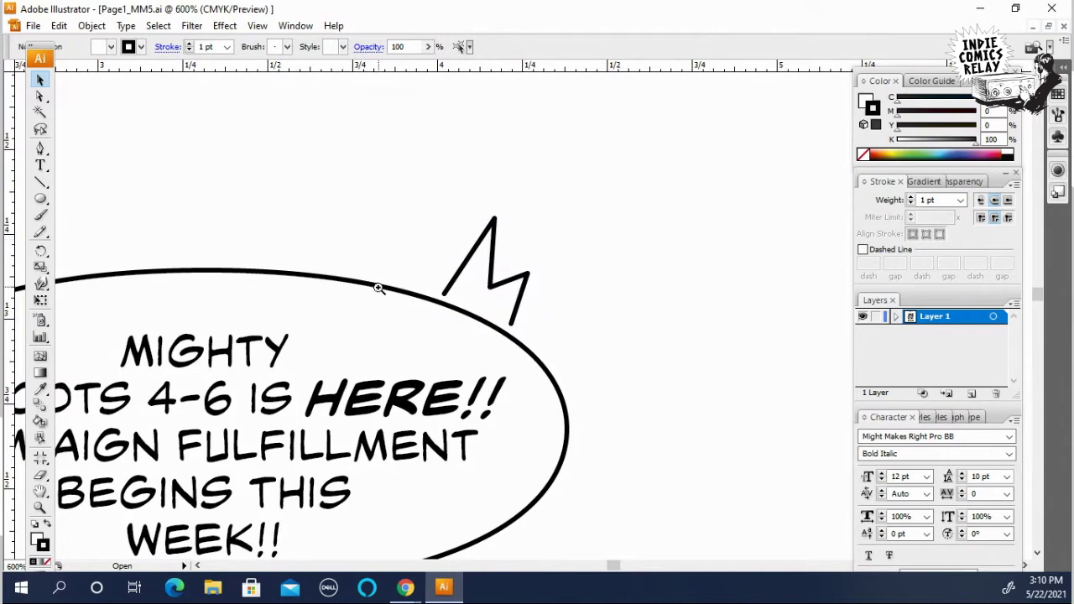
key("ctrl+minus")
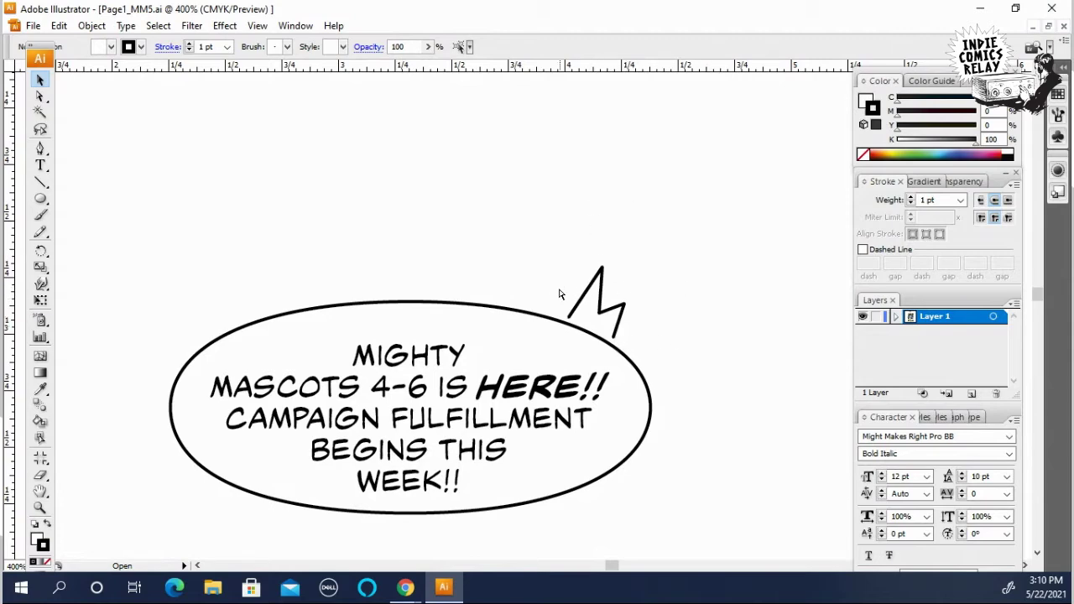
scroll(555, 293, "up", 1)
scroll(573, 340, "down", 1)
scroll(571, 338, "down", 1)
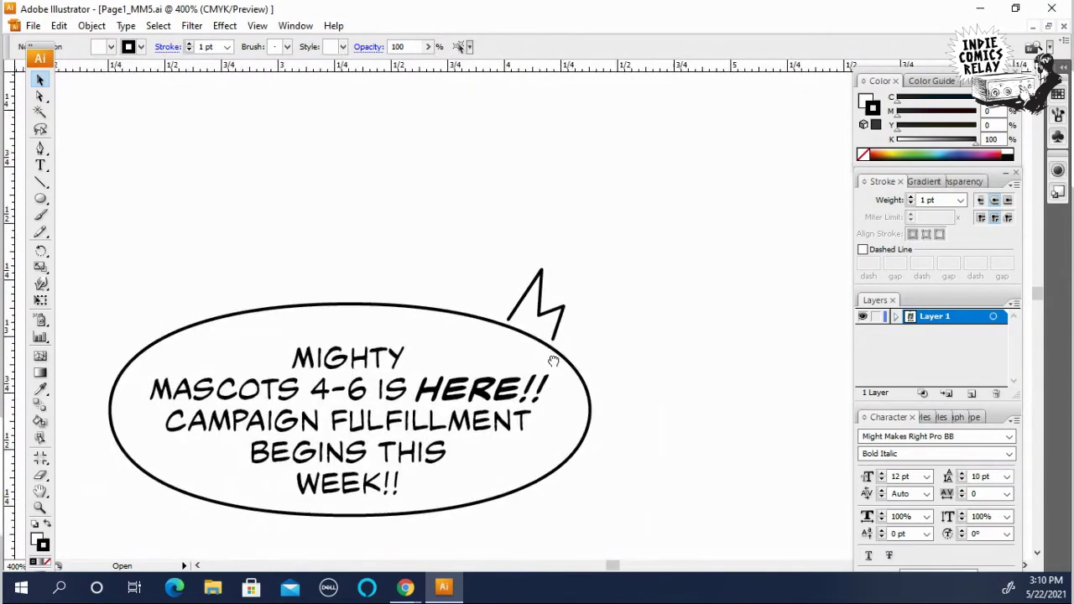
scroll(571, 319, "up", 1)
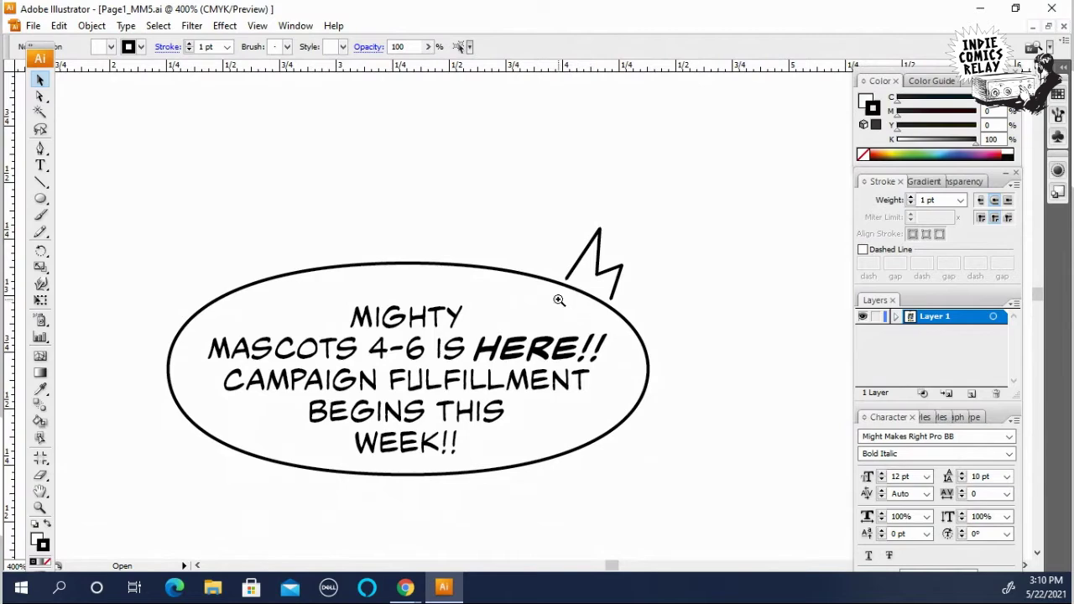
scroll(562, 302, "up", 1)
Step: Place a copy of the jagged burst at the same height beside the balloon's upper-left edge
left_click(581, 276)
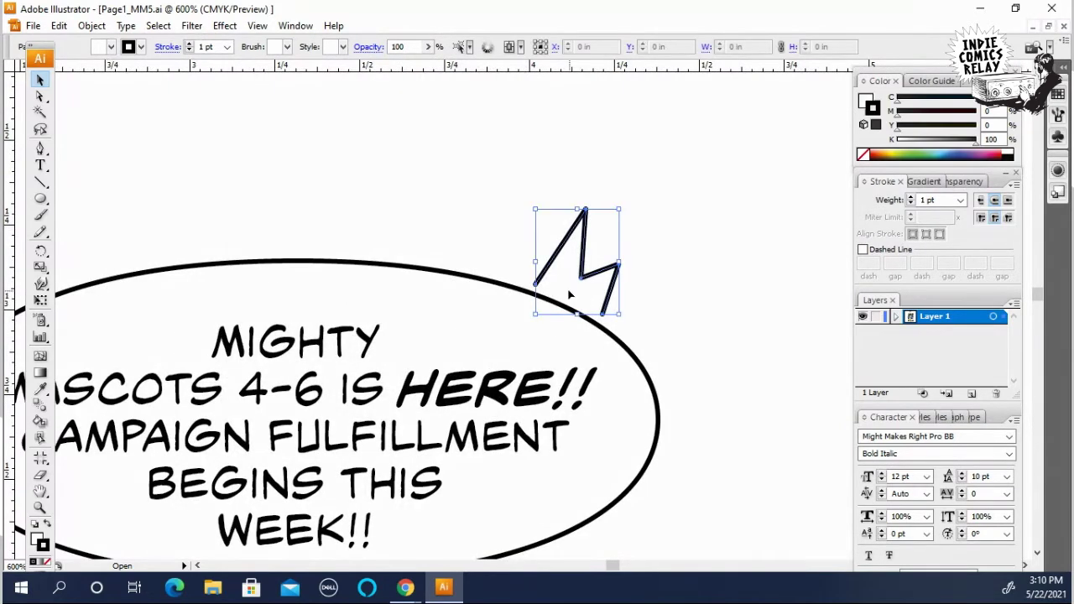
scroll(558, 294, "down", 1)
left_click_drag(526, 330, 546, 284)
left_click(572, 254)
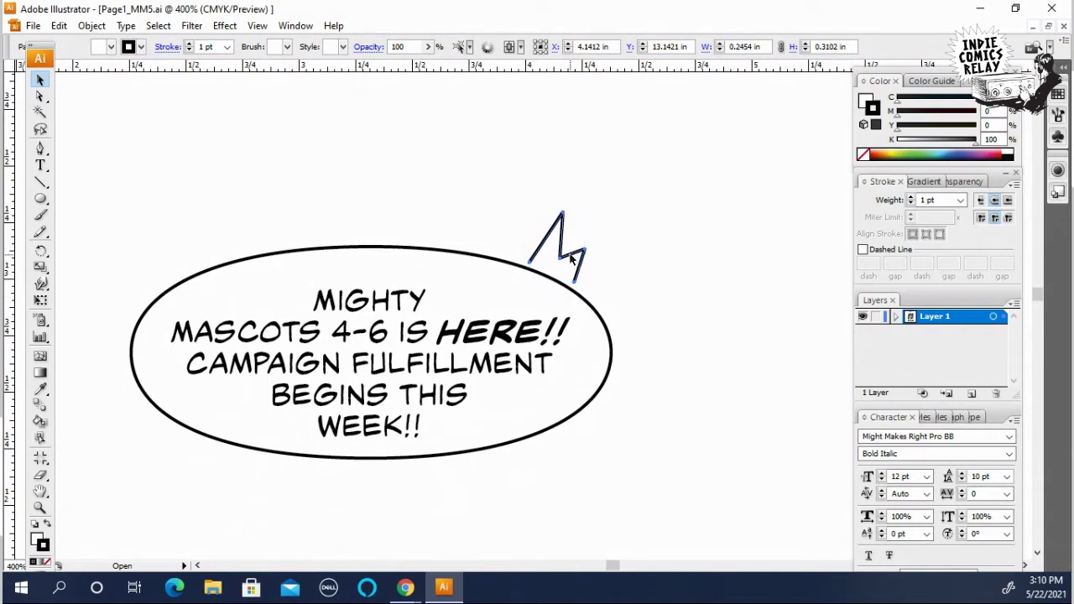
left_click_drag(570, 258, 159, 271)
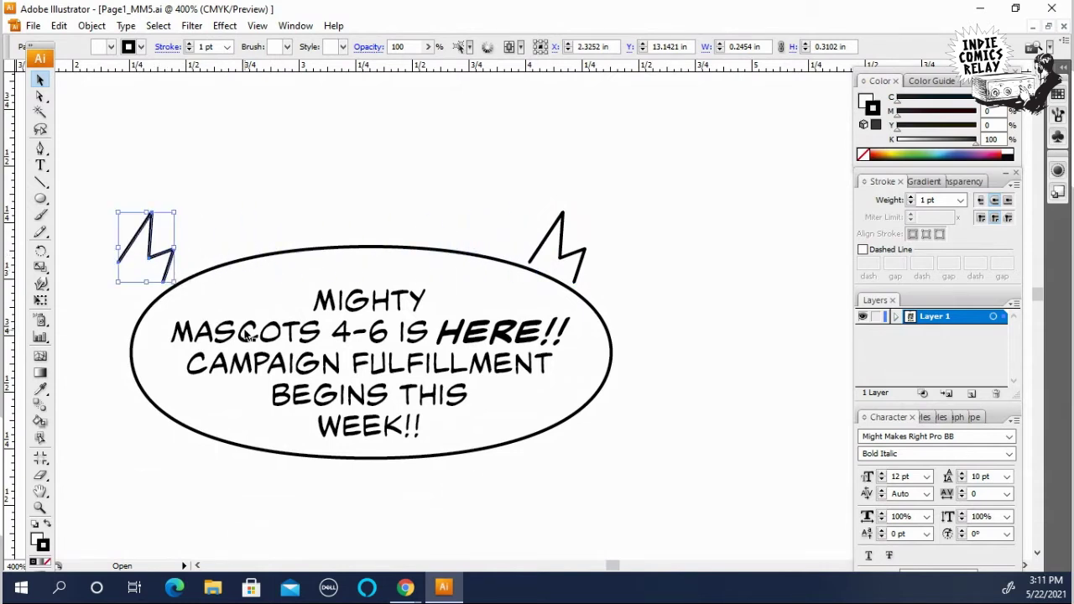
Step: Reflect the copied burst across the vertical axis with the preview enabled
left_click(92, 26)
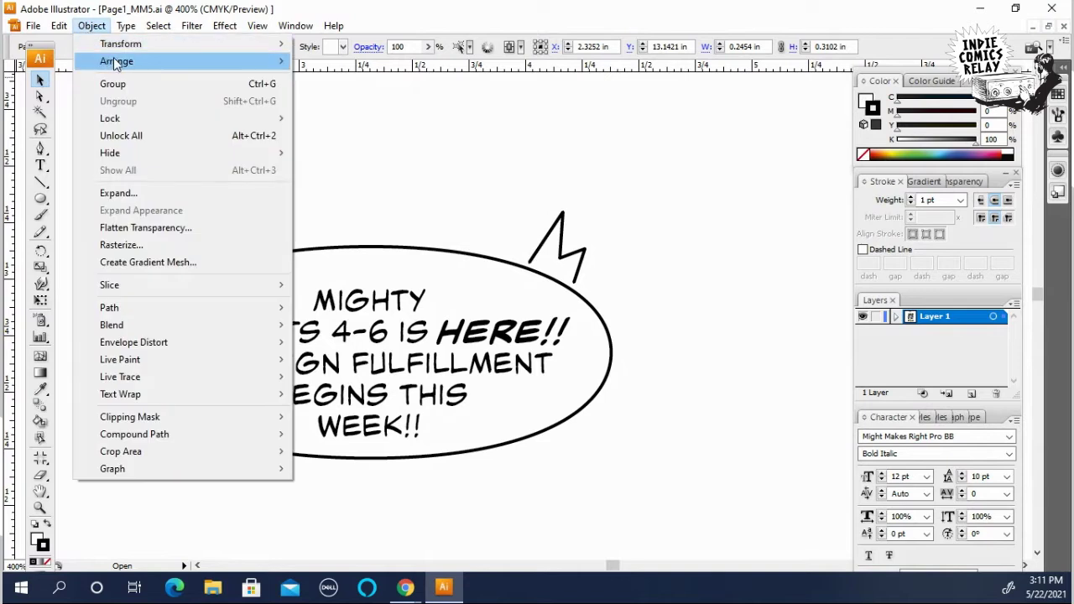
mouse_move(141, 47)
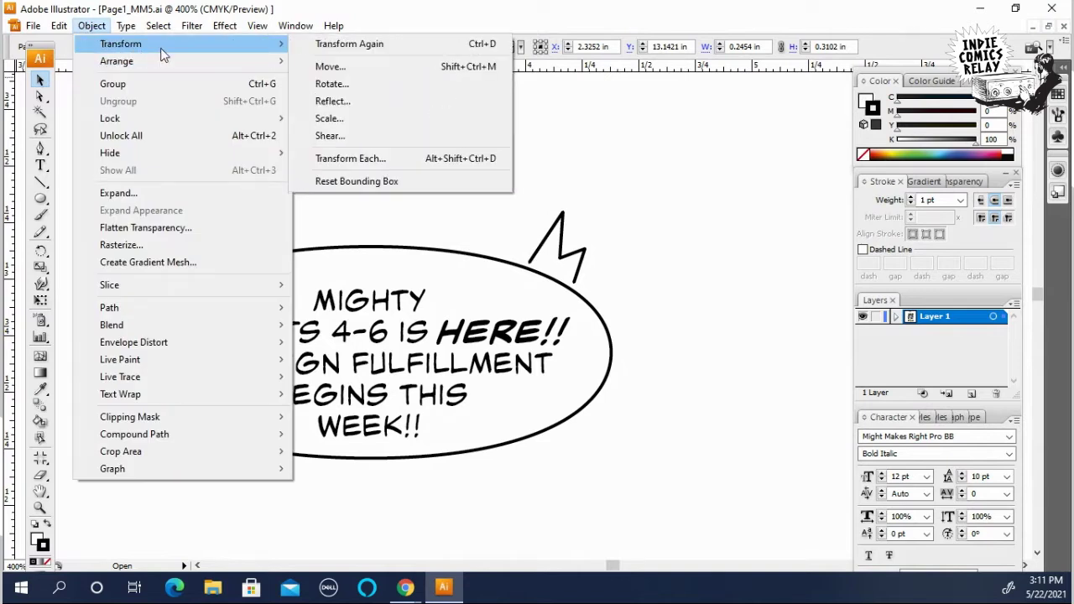
left_click(351, 100)
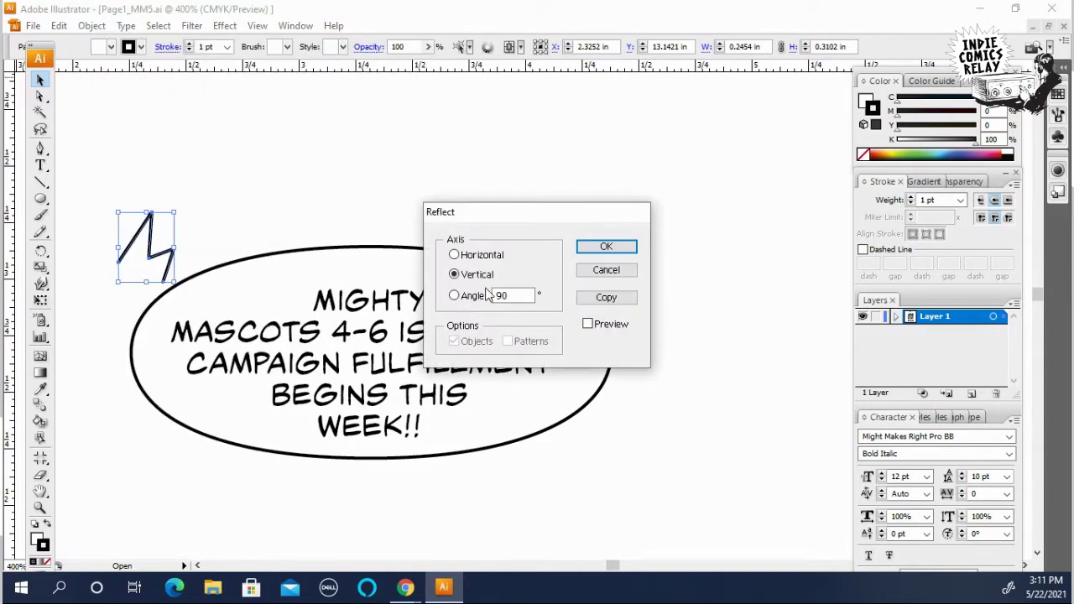
left_click(588, 324)
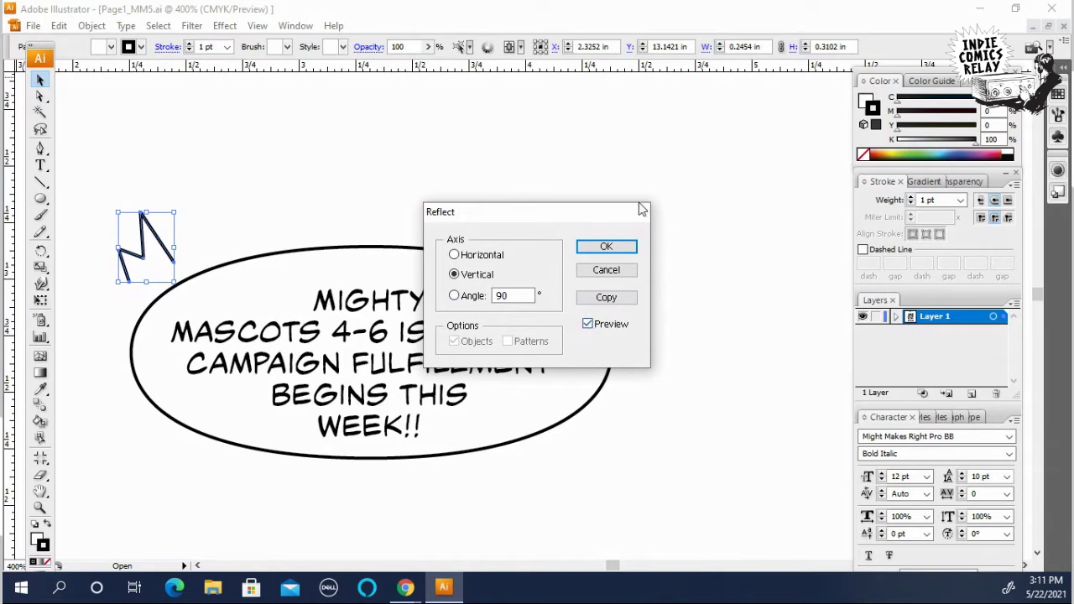
left_click(606, 248)
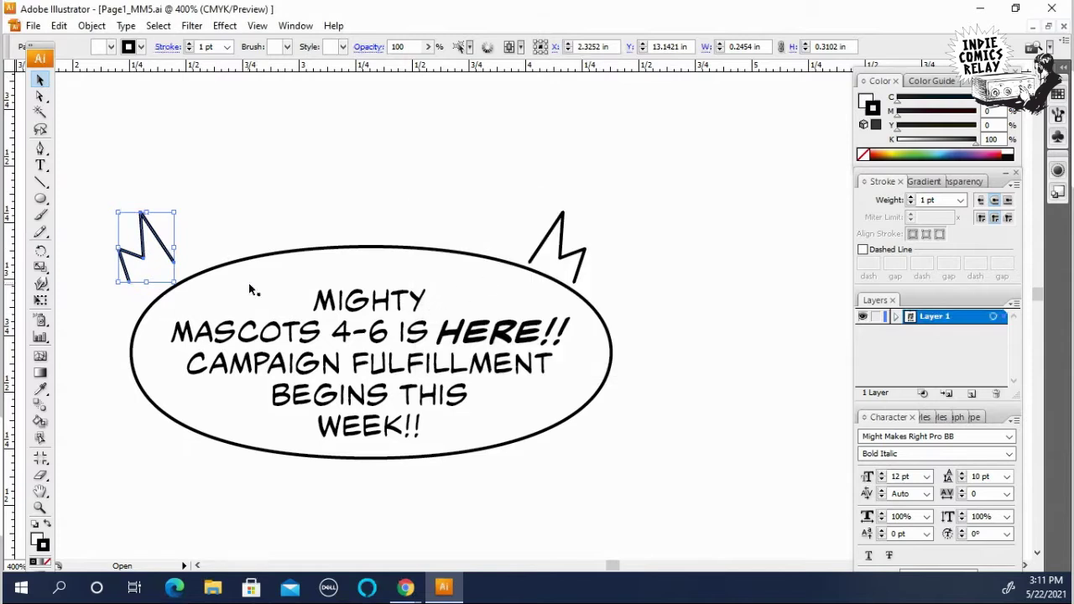
Step: Move the two bursts horizontally inward so they sit against the balloon's upper-left and upper-right edges
key("ctrl+shift+a")
left_click(359, 298)
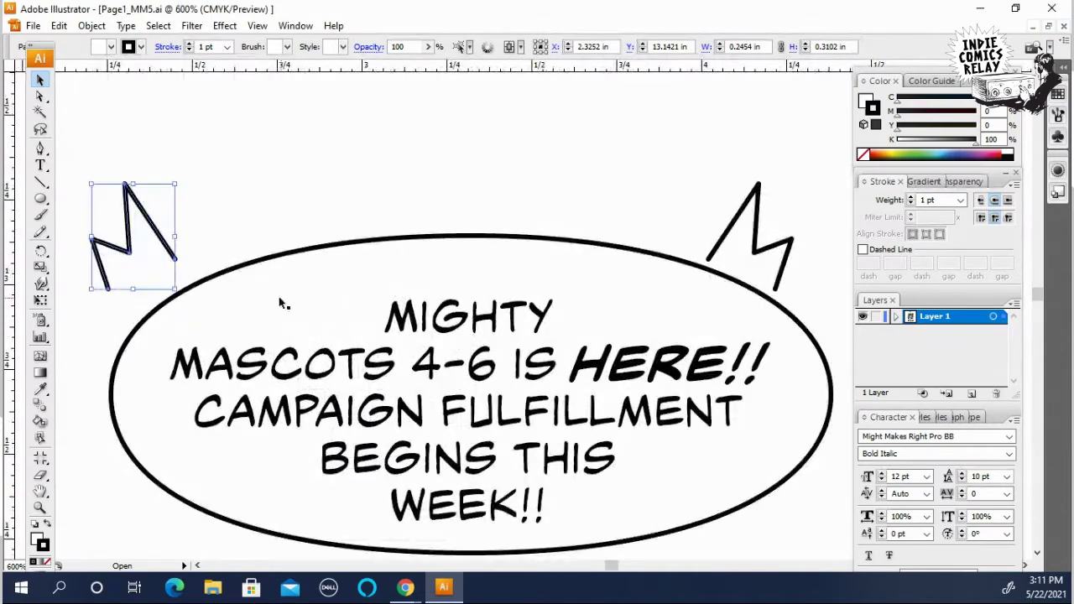
left_click(136, 235)
left_click_drag(136, 235, 199, 247)
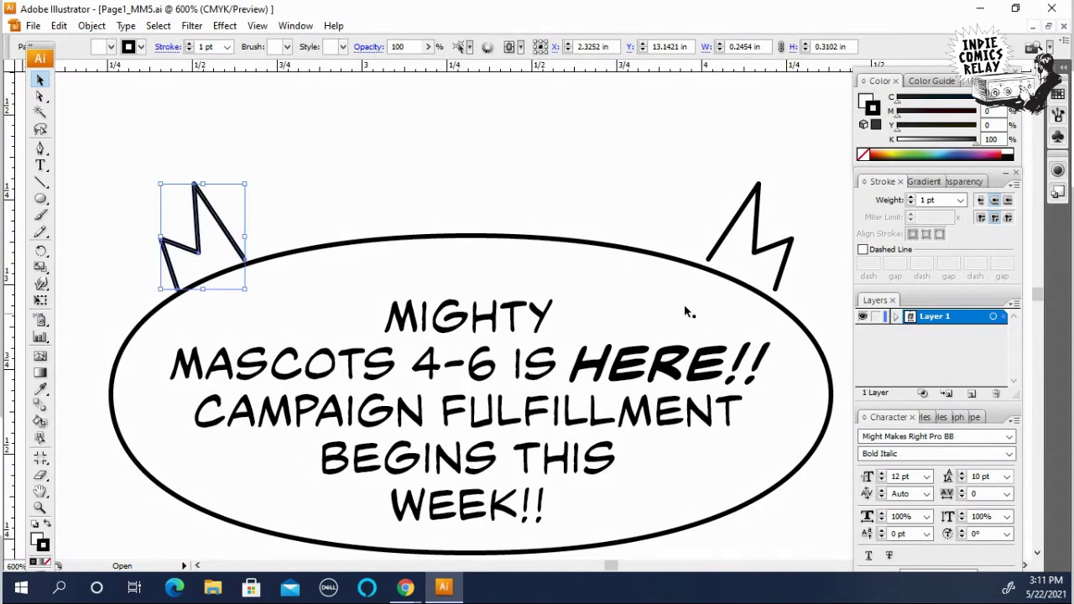
left_click_drag(778, 270, 765, 271)
left_click(659, 182)
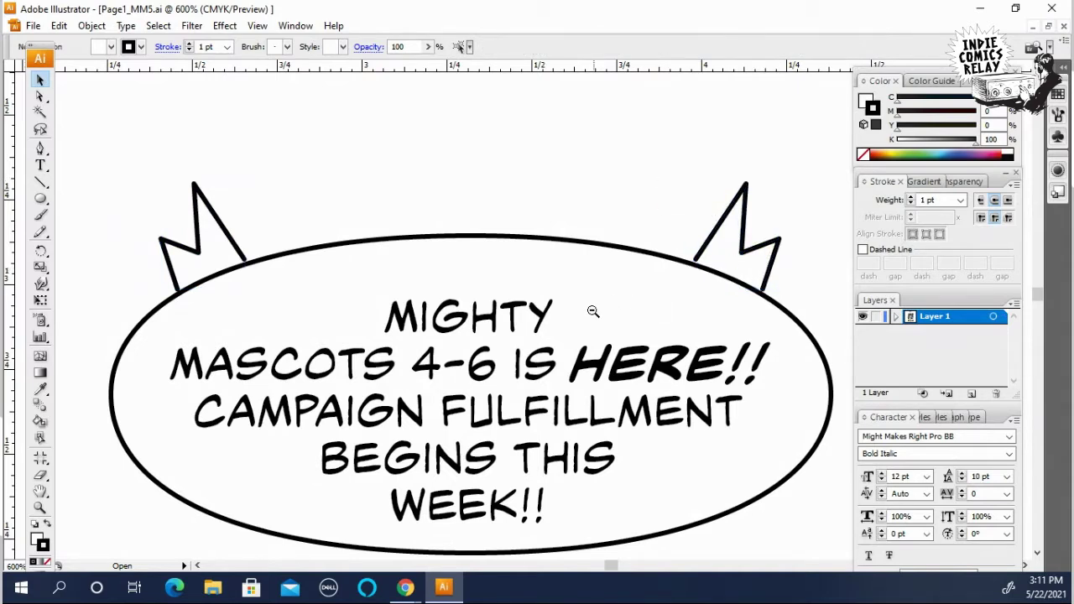
Step: Select both upper bursts and place a copy of the pair straight below, at the balloon's lower edge
key("ctrl+minus")
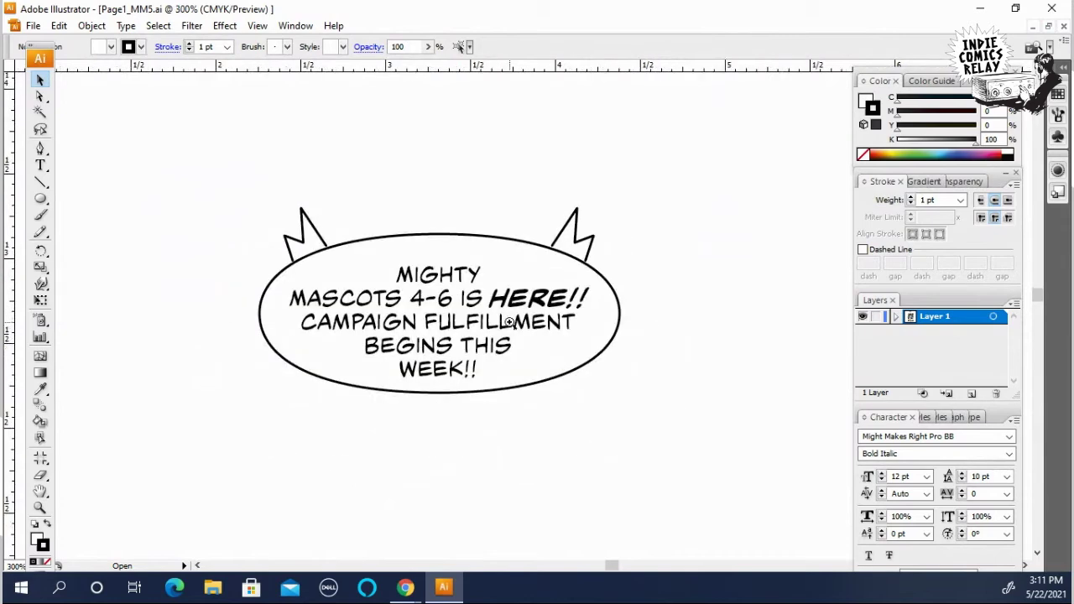
key("ctrl+plus")
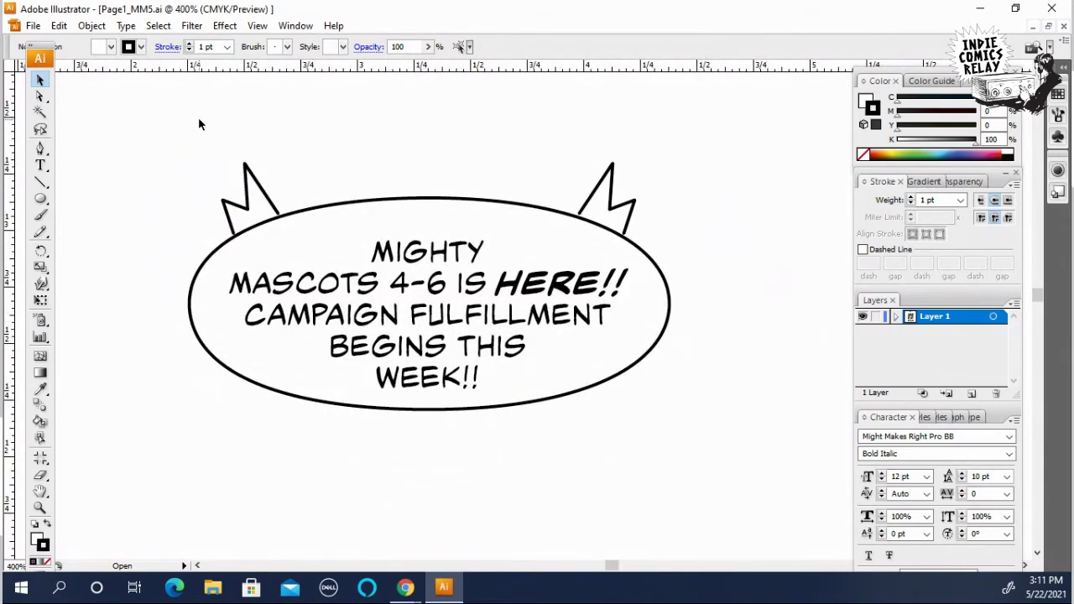
left_click_drag(193, 142, 732, 177)
scroll(678, 256, "down", 1)
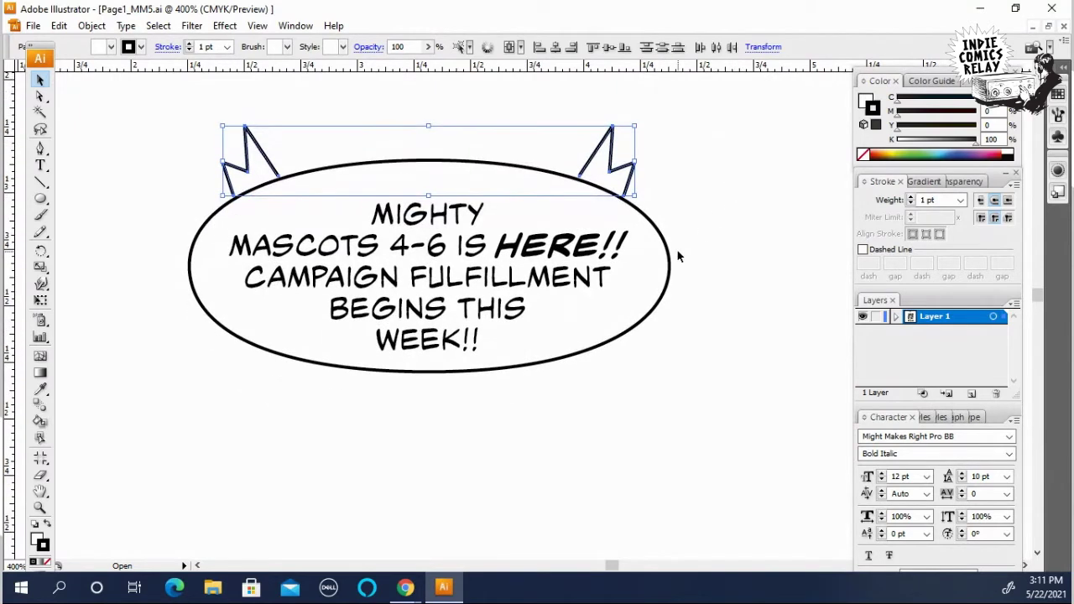
left_click(633, 188)
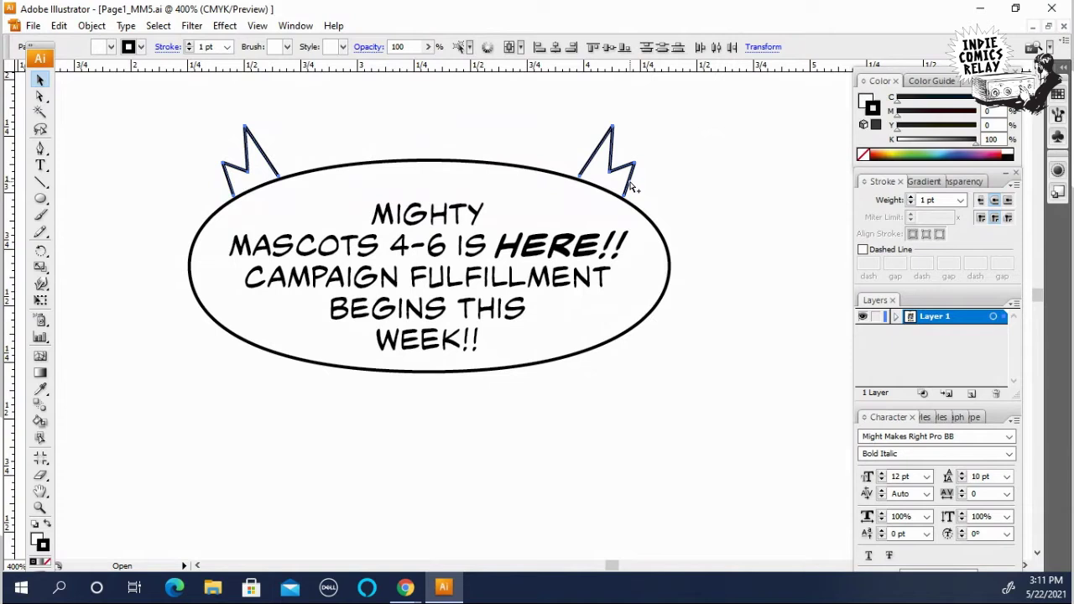
left_click(628, 187)
left_click_drag(629, 187, 638, 426)
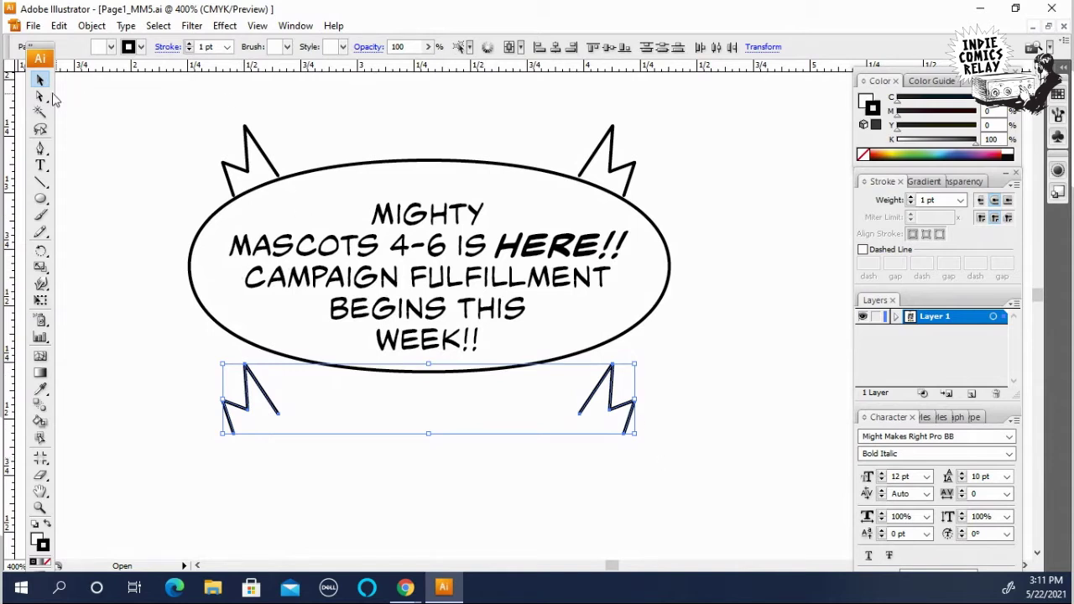
Step: Reflect the lower pair of bursts across the horizontal axis
left_click(92, 25)
mouse_move(223, 45)
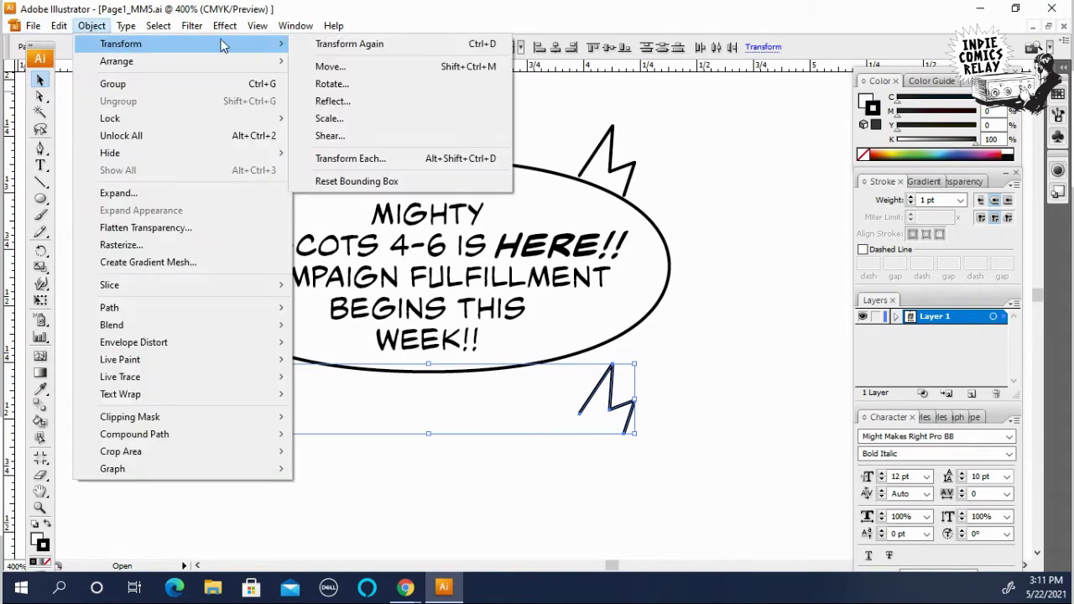
left_click(343, 100)
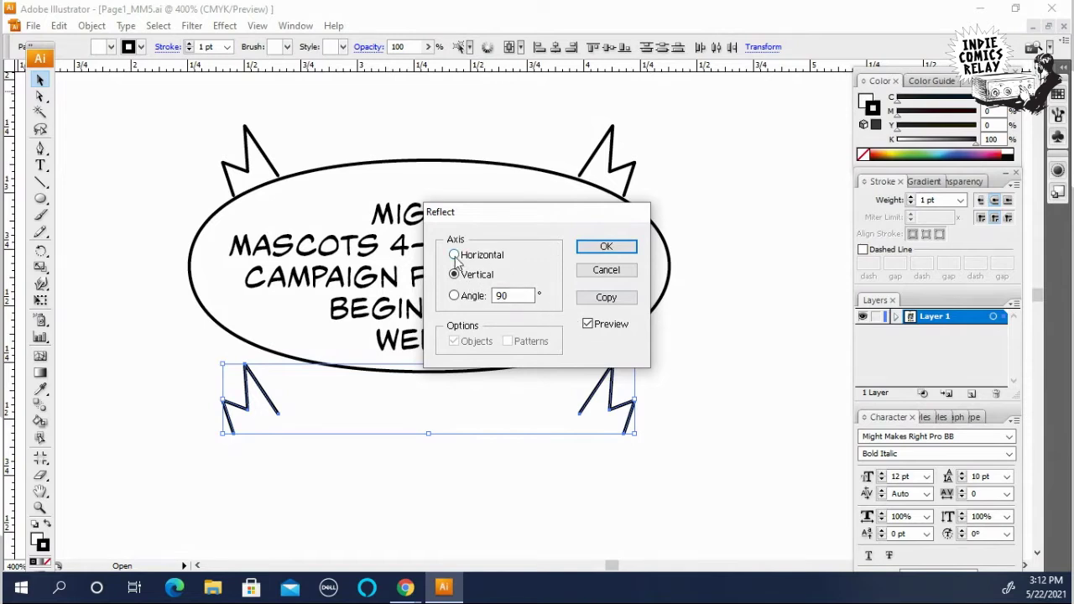
left_click(455, 256)
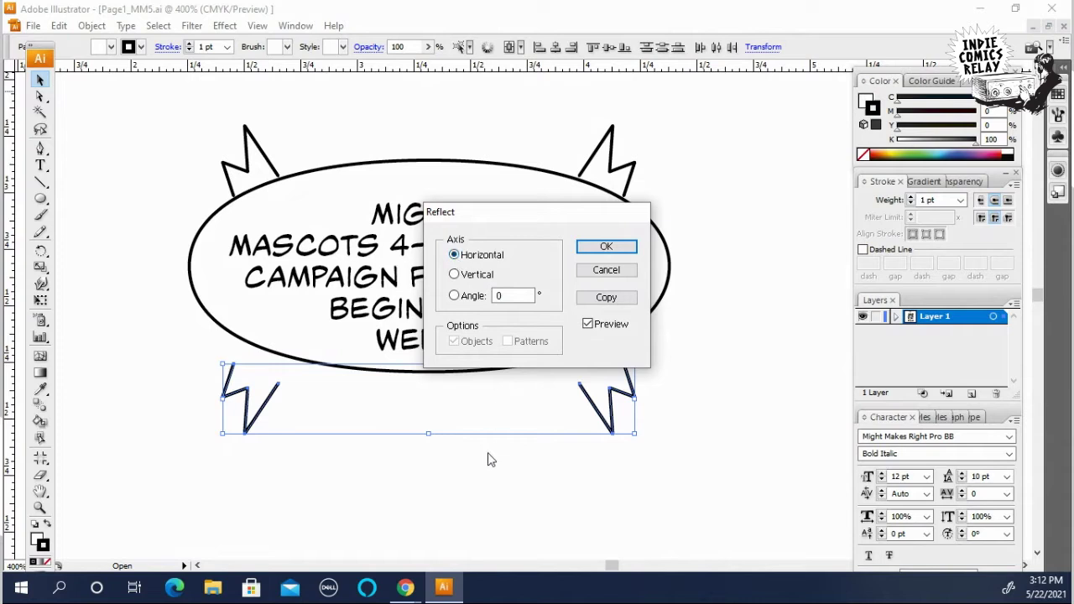
left_click(606, 246)
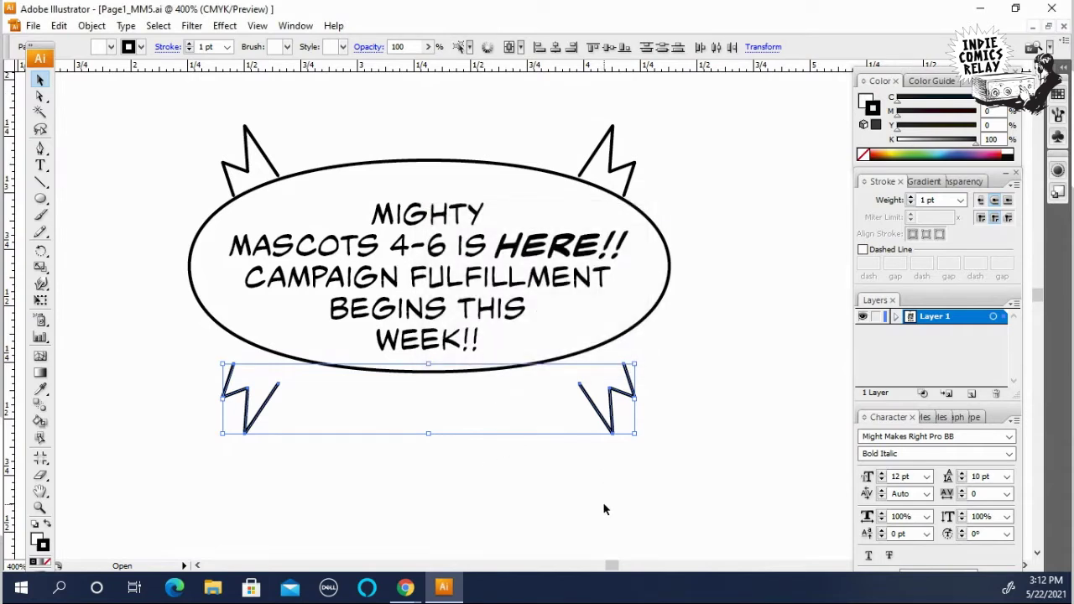
Step: Nudge the lower pair of bursts straight up until they sit against the balloon's lower edge, then deselect them
key("Up")
key("Up")
key("Up")
key("Up")
key("Up")
key("Up")
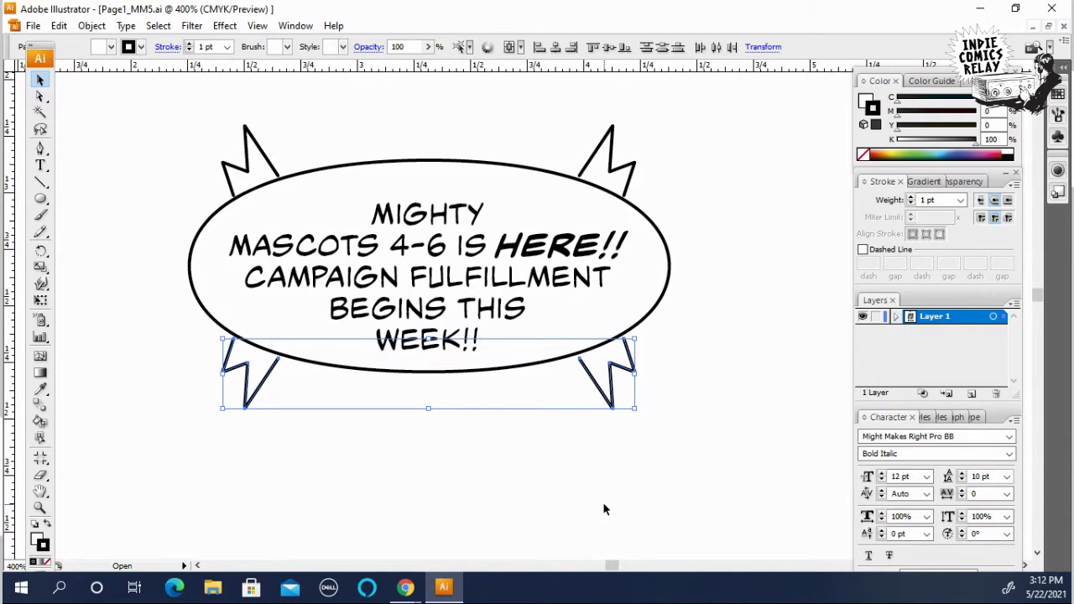
left_click(753, 422)
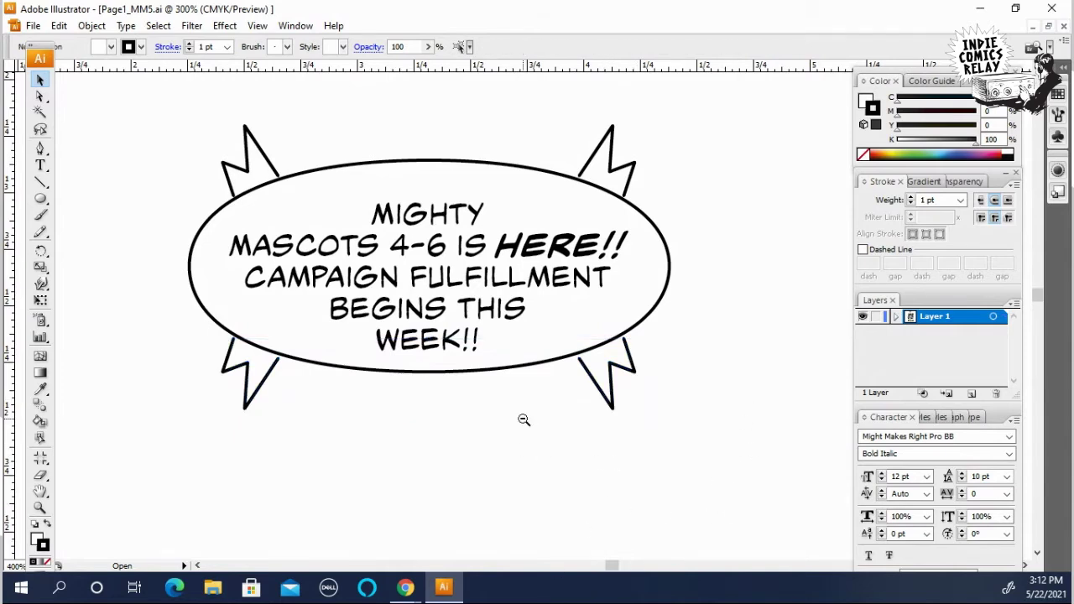
Step: Cut the oval's outline with the Scissors tool at the two points where the upper-right burst meets it
left_click(521, 419, "ctrl+alt")
left_click(481, 339, "ctrl+alt")
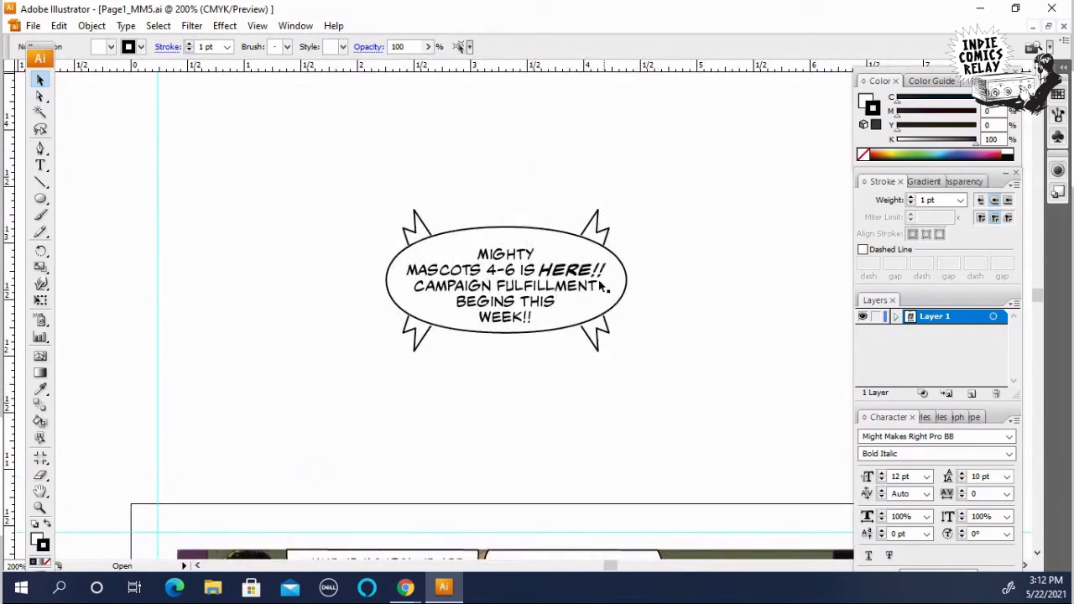
left_click(614, 225, "ctrl")
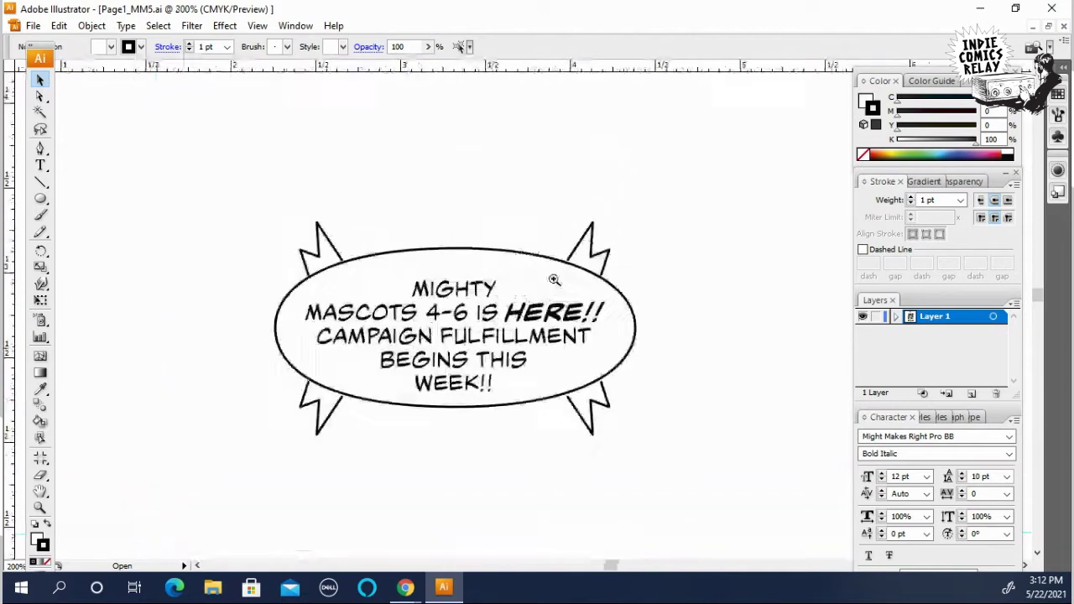
left_click(552, 290, "ctrl")
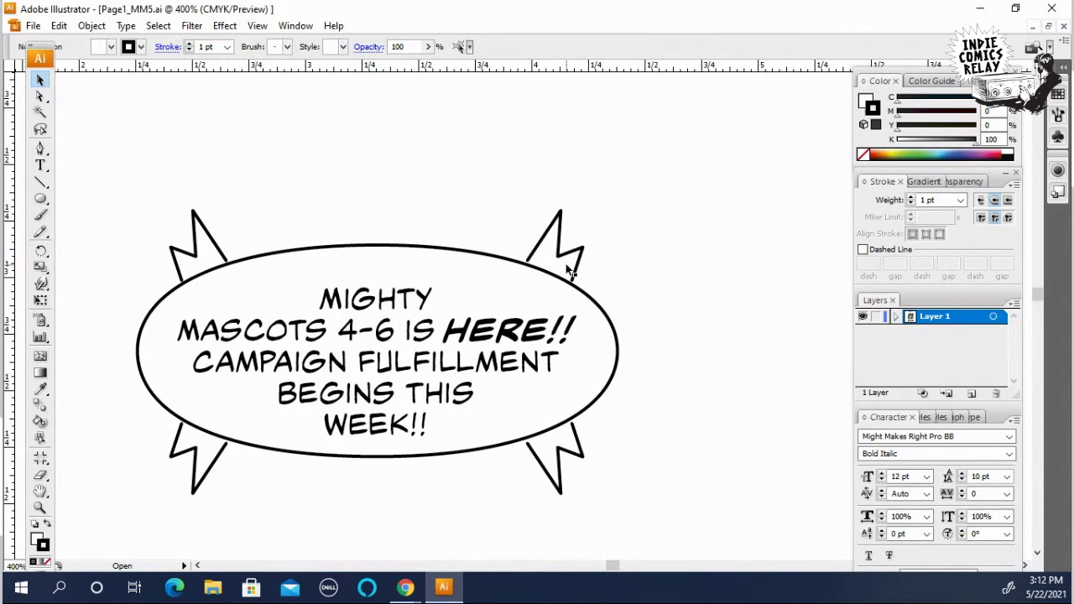
left_click(530, 304)
left_click(528, 308)
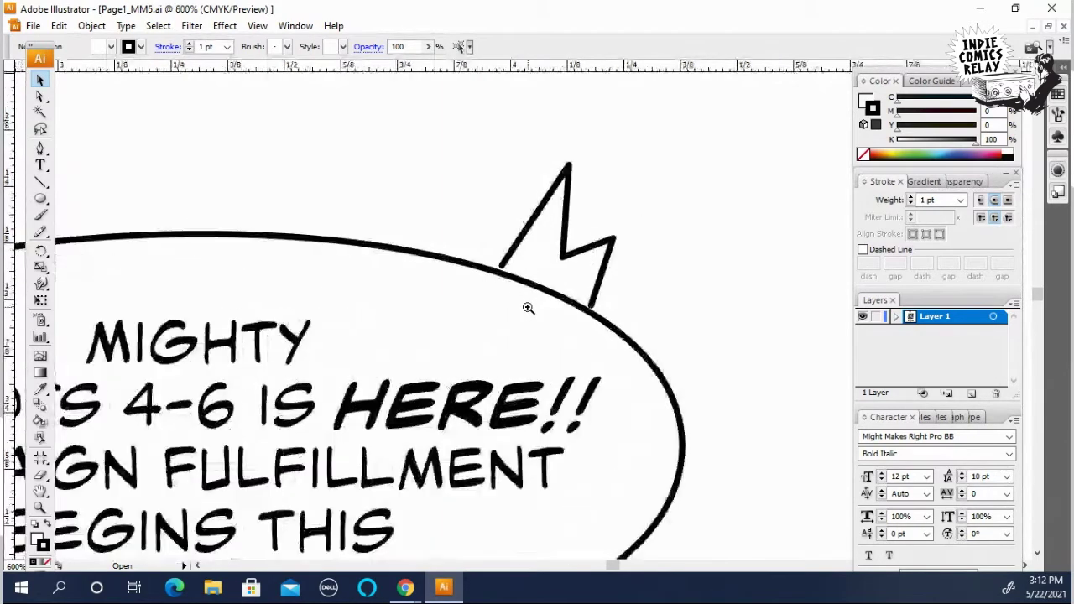
left_click(528, 307)
left_click(536, 309)
left_click(538, 313)
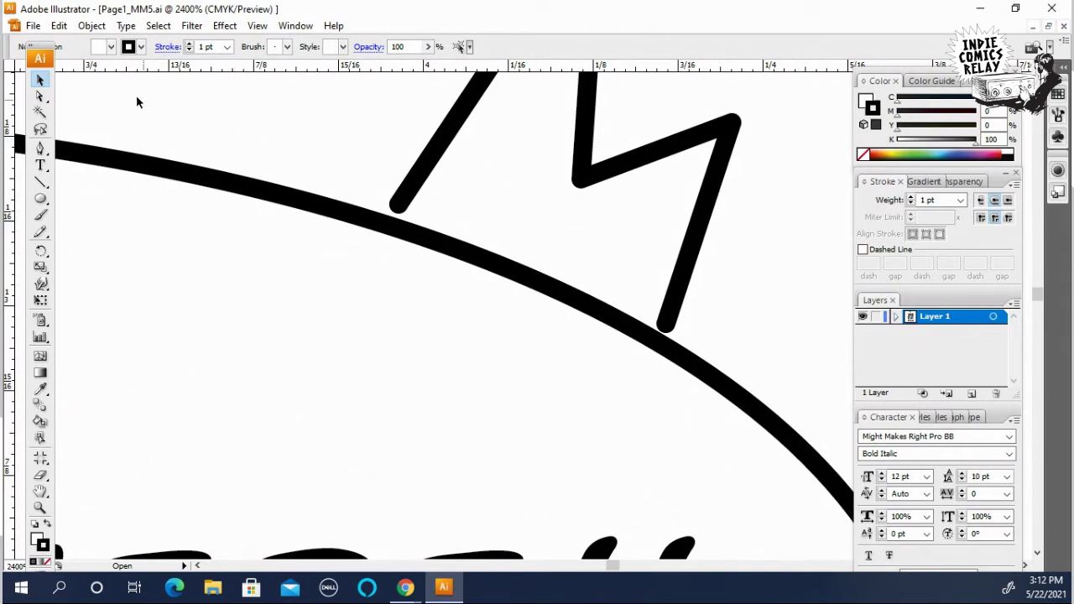
left_click(299, 204)
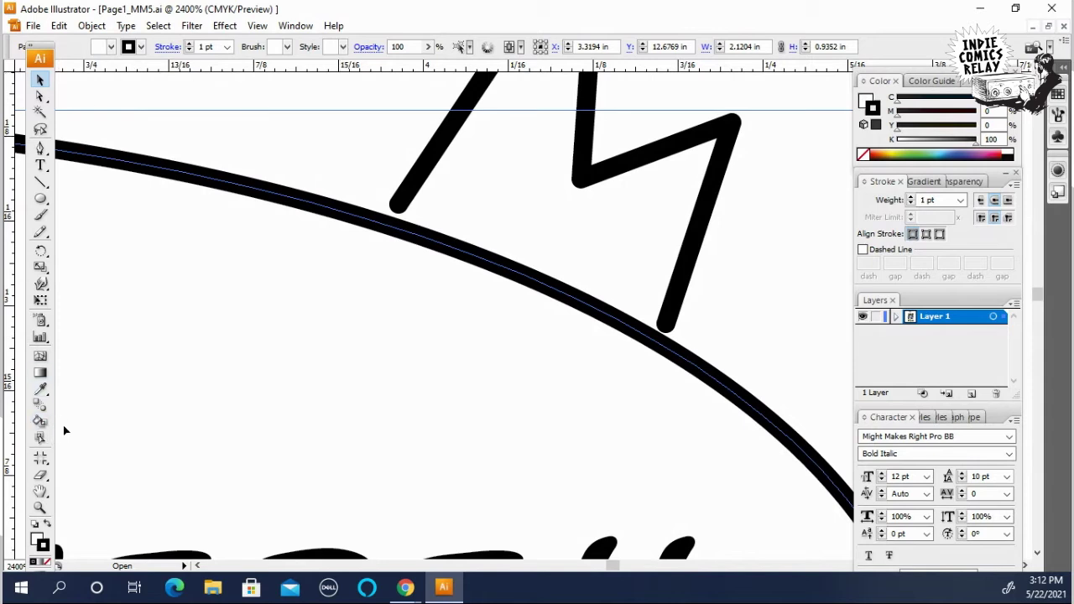
left_click(44, 477)
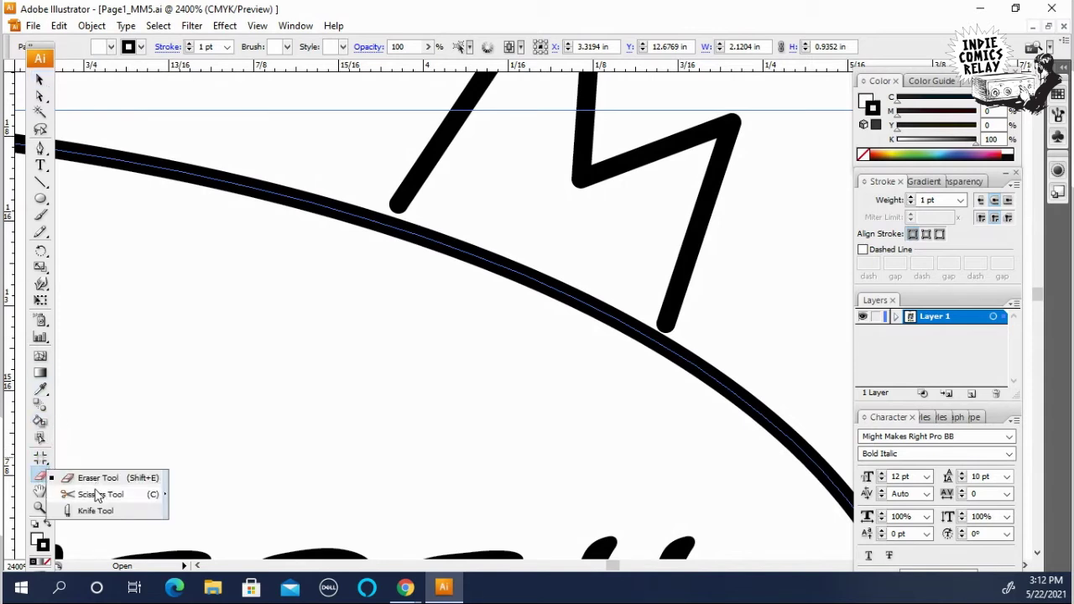
left_click(98, 494)
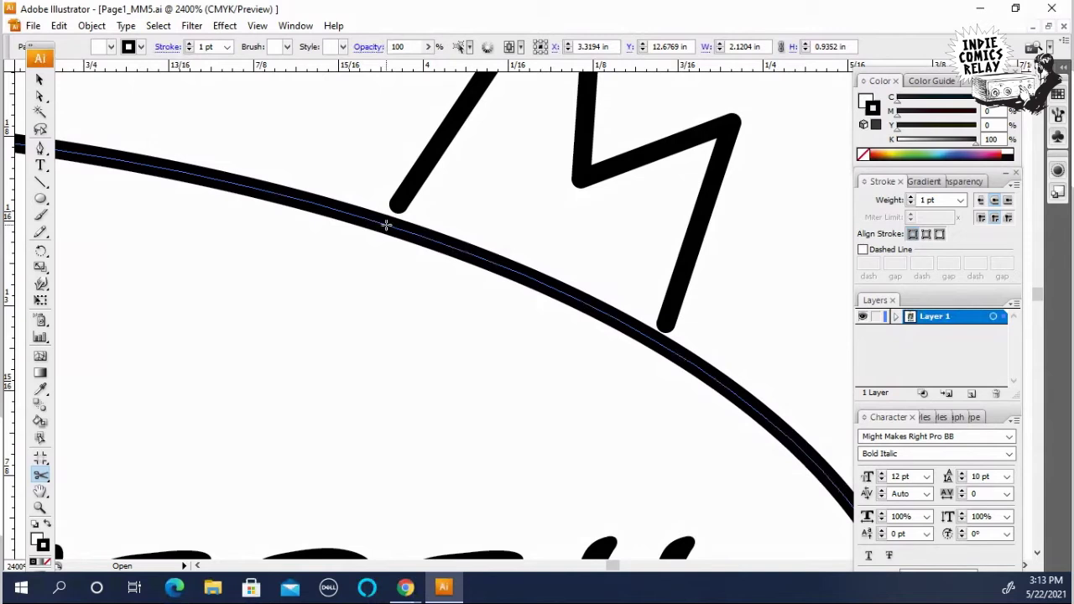
left_click(387, 225)
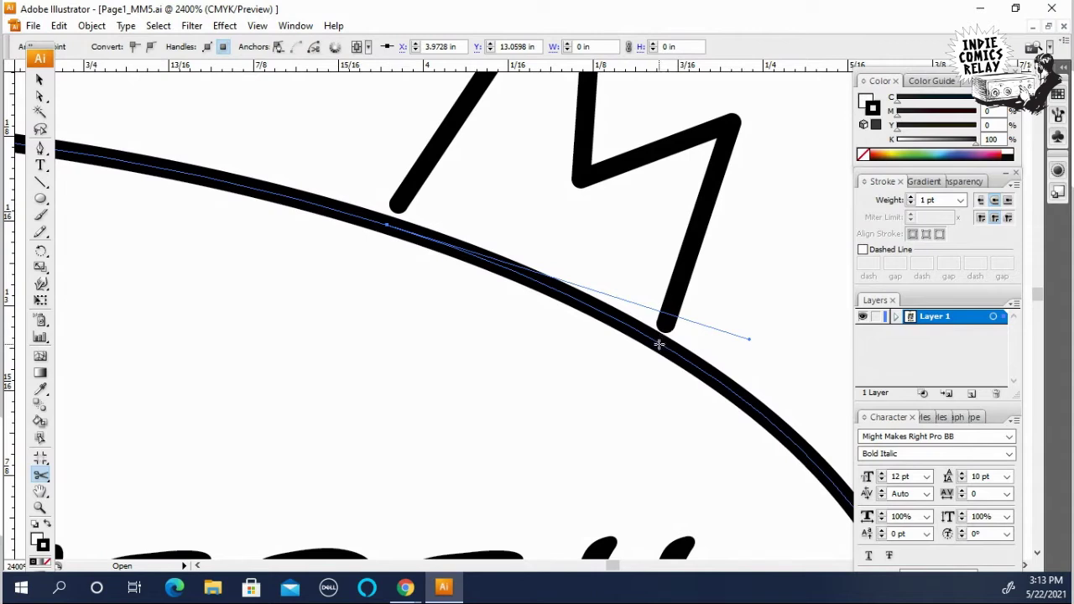
left_click(659, 345)
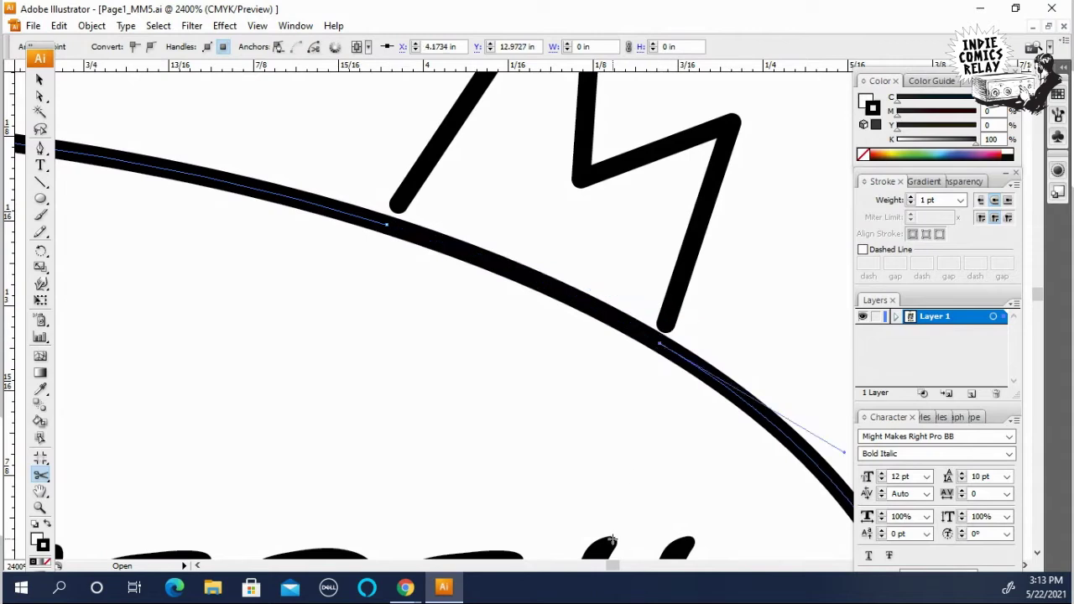
Step: Delete the oval segment between the two cuts beneath the upper-right burst
left_click(42, 98)
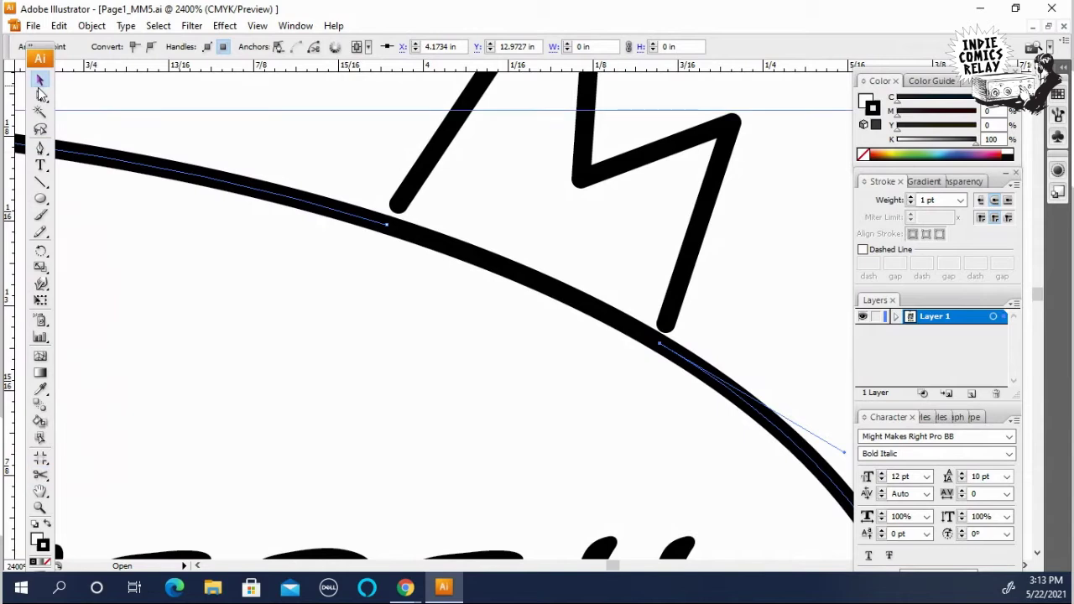
left_click(491, 211)
left_click(509, 285)
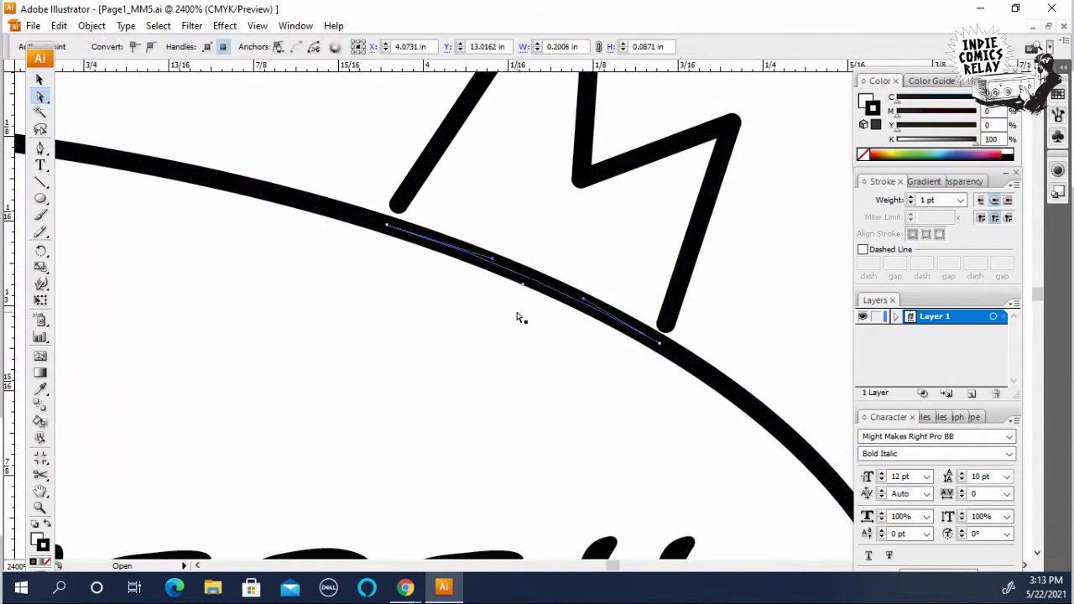
key("Delete")
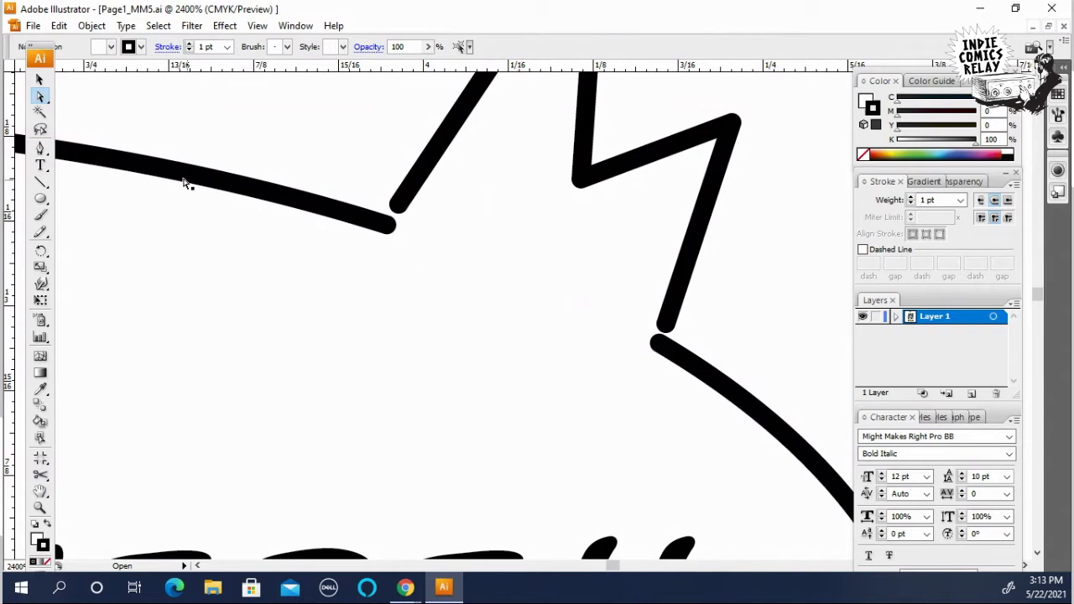
Step: Join the left end of the upper-right burst to the adjacent cut end of the oval
left_click(401, 202)
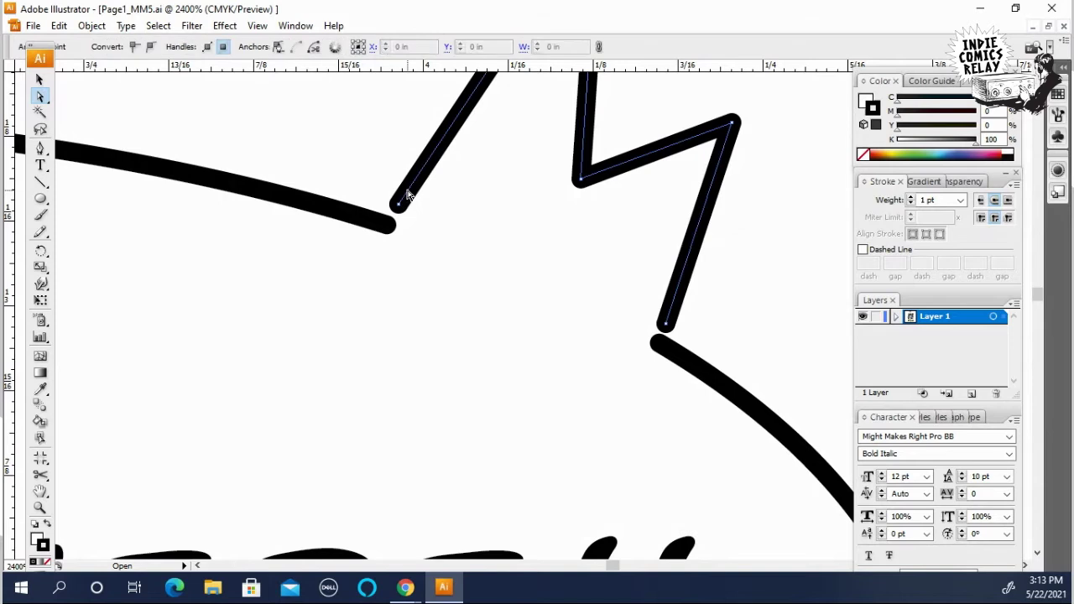
left_click(371, 221, "shift")
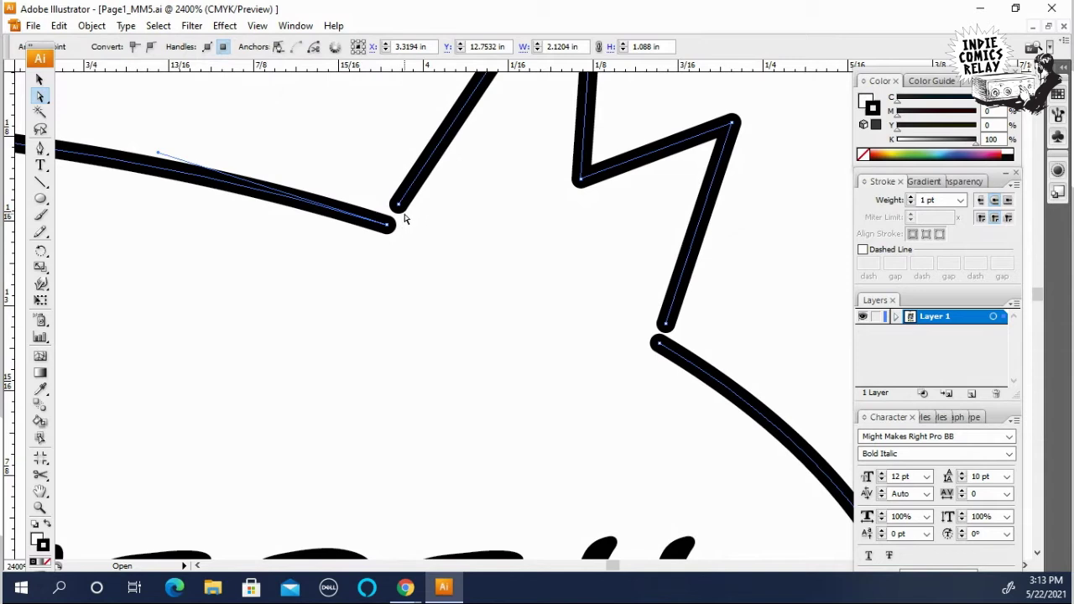
left_click(400, 209)
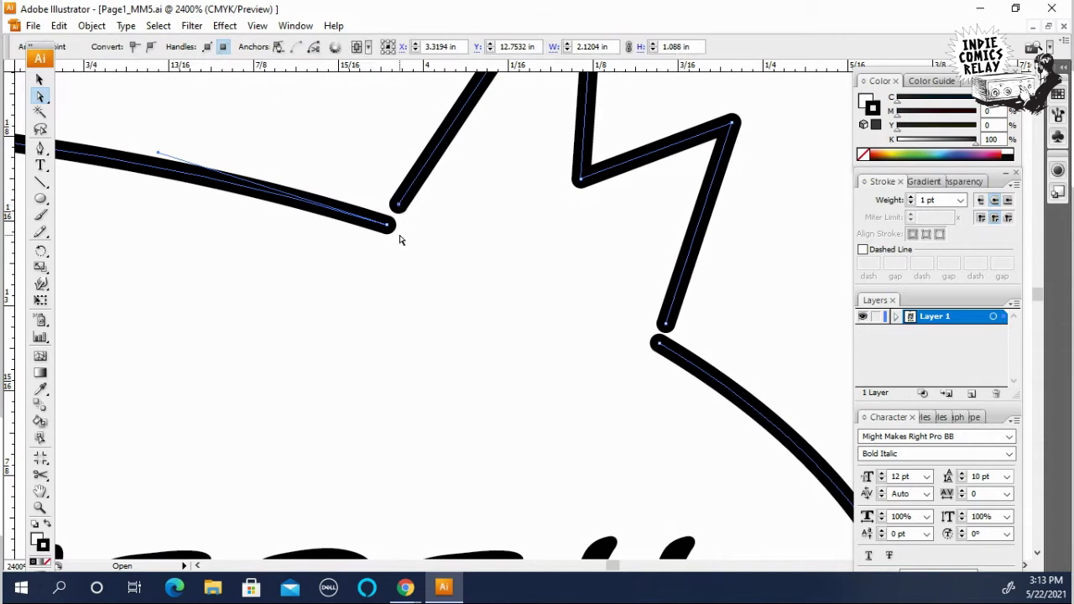
left_click(388, 226, "shift")
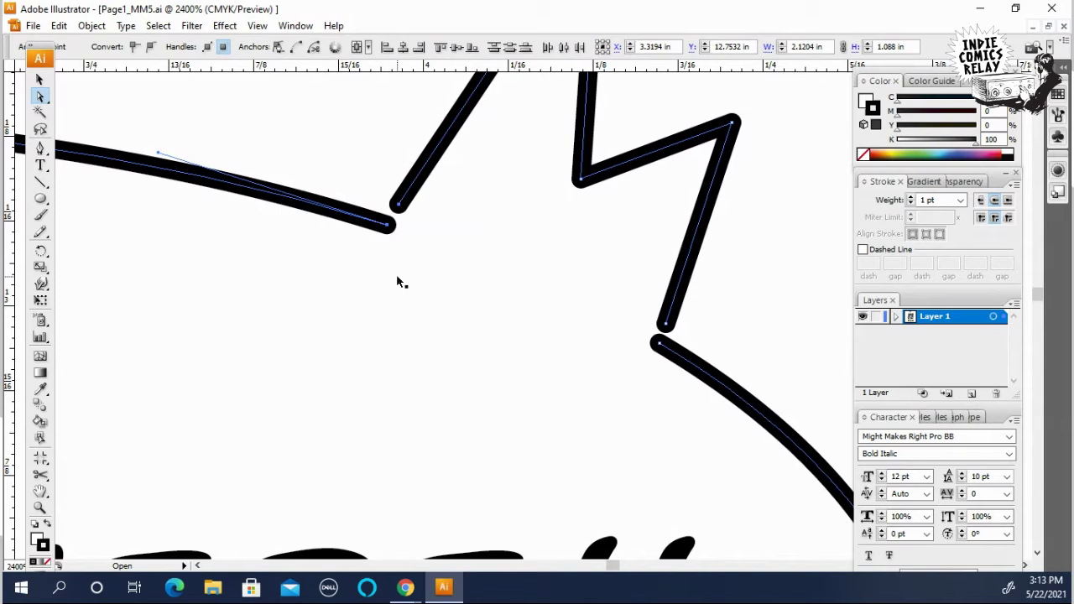
key("ctrl+j")
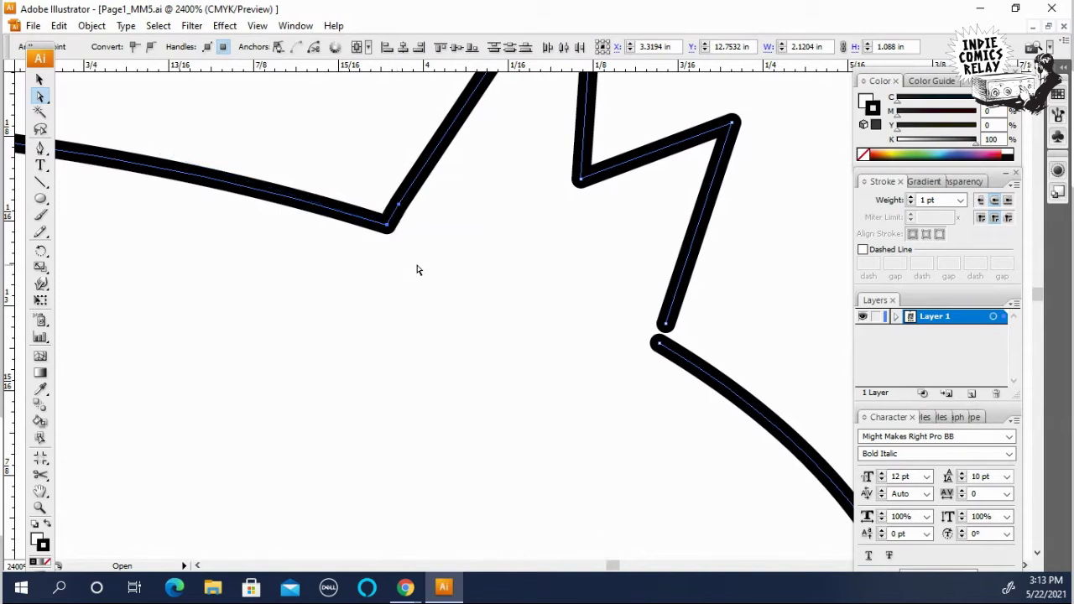
left_click(415, 251)
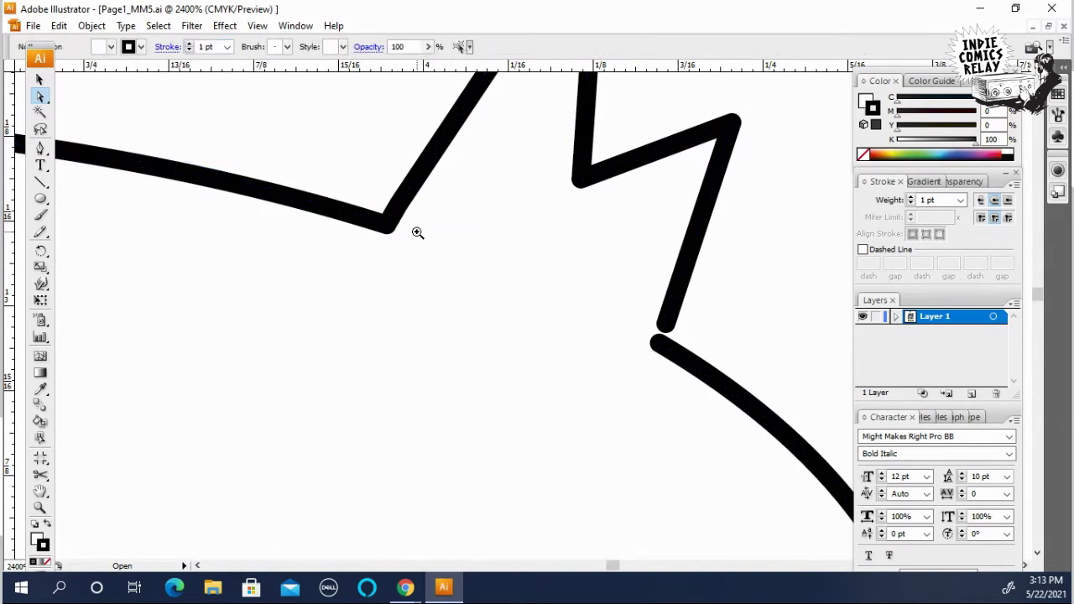
Step: Shift the burst's anchor point just above the joined left corner slightly to smooth the line
key("ctrl+plus")
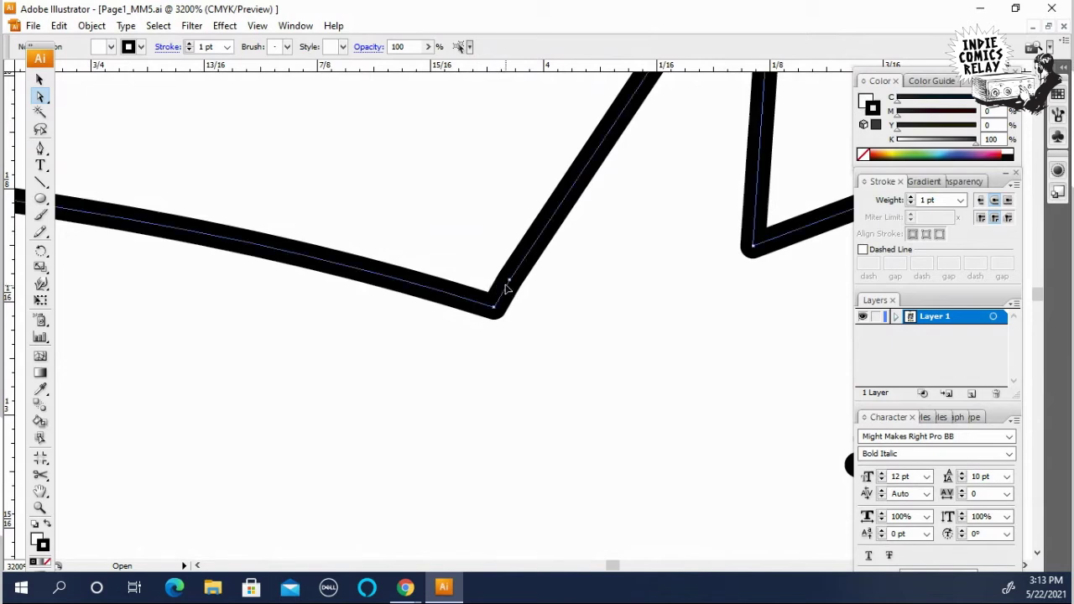
left_click(500, 290)
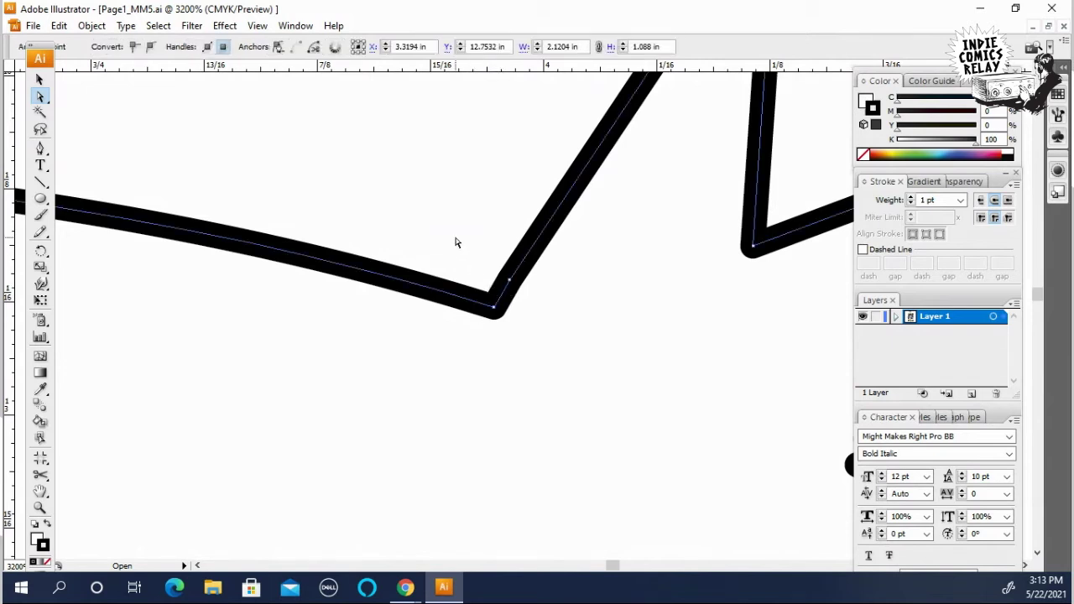
left_click(510, 284)
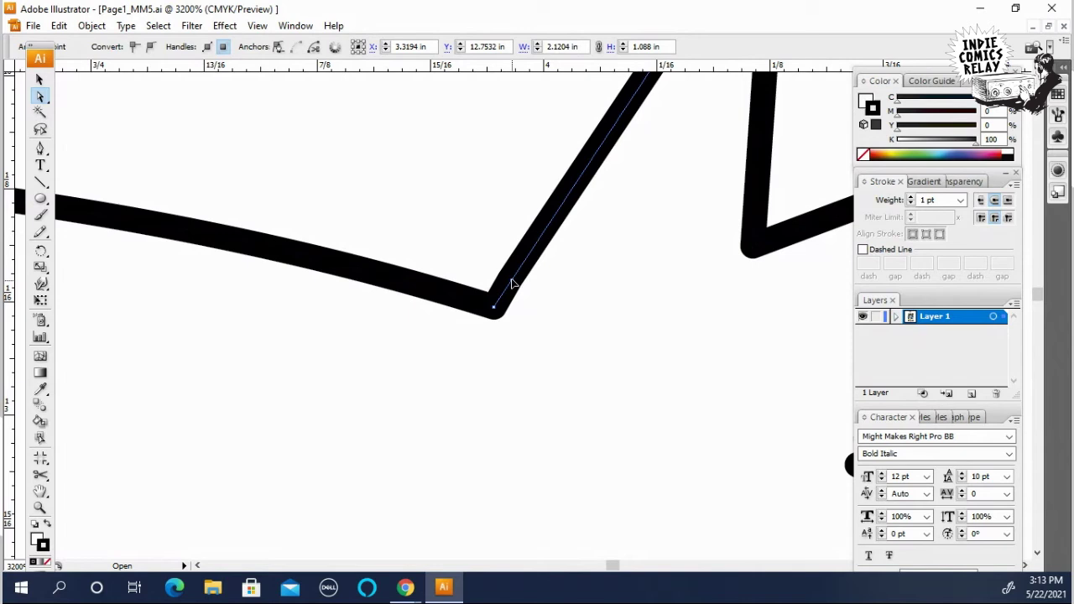
left_click_drag(513, 280, 512, 282)
left_click(463, 248)
Step: Join the right end of the upper-right burst to the oval's other cut end
left_click(678, 353, "ctrl+alt")
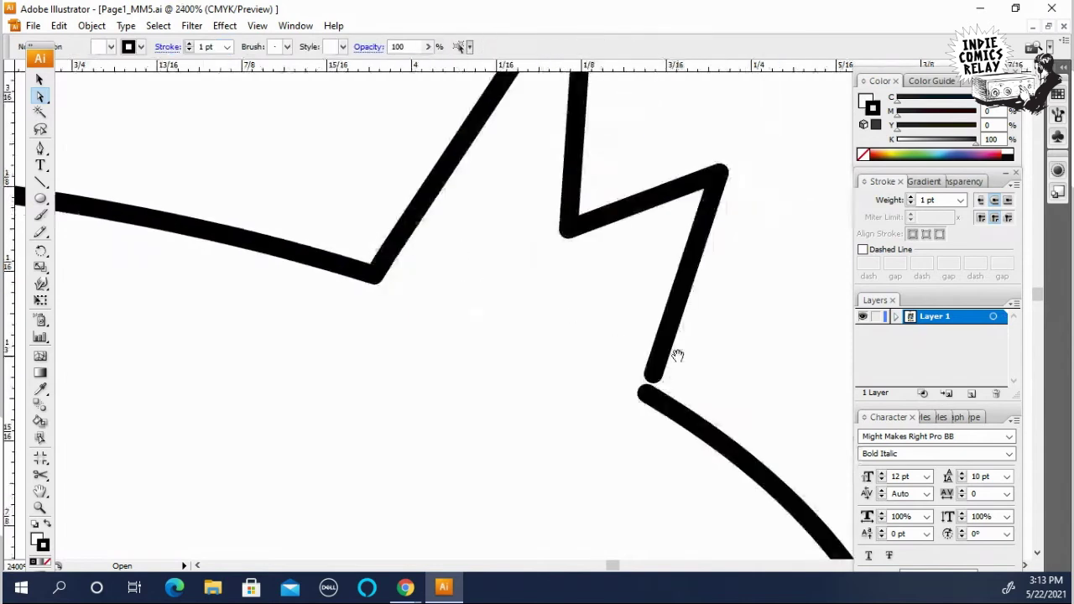
left_click(605, 364, "ctrl")
left_click(579, 351, "ctrl")
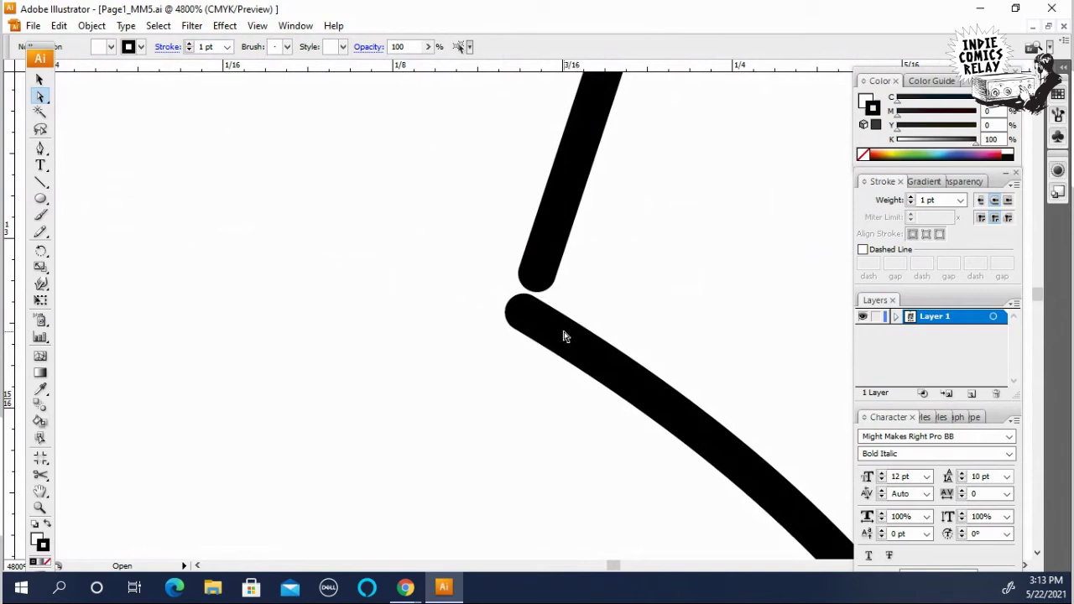
left_click(547, 247)
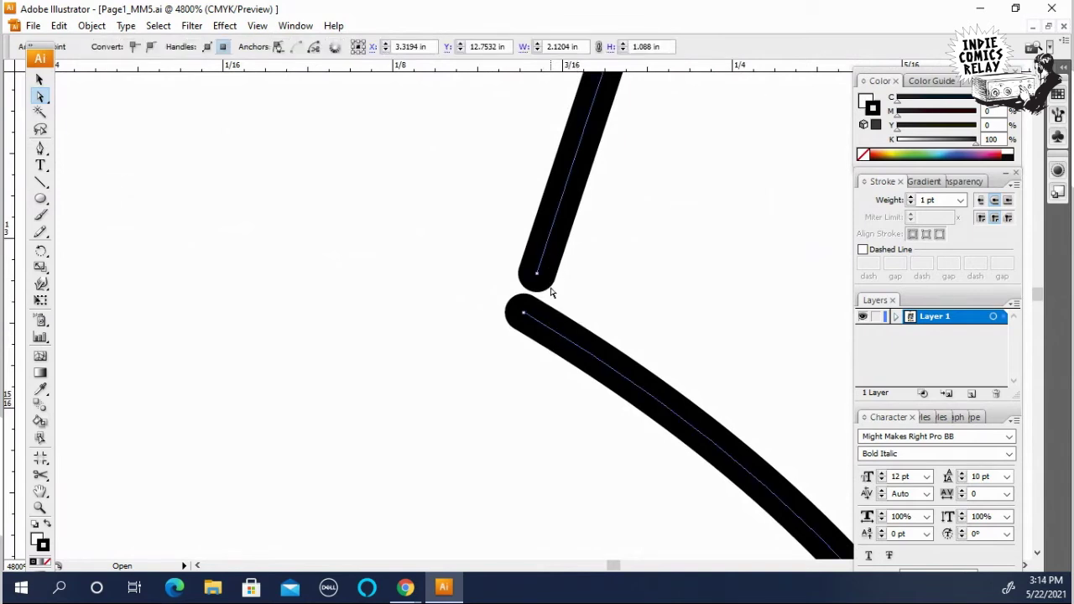
left_click(537, 276)
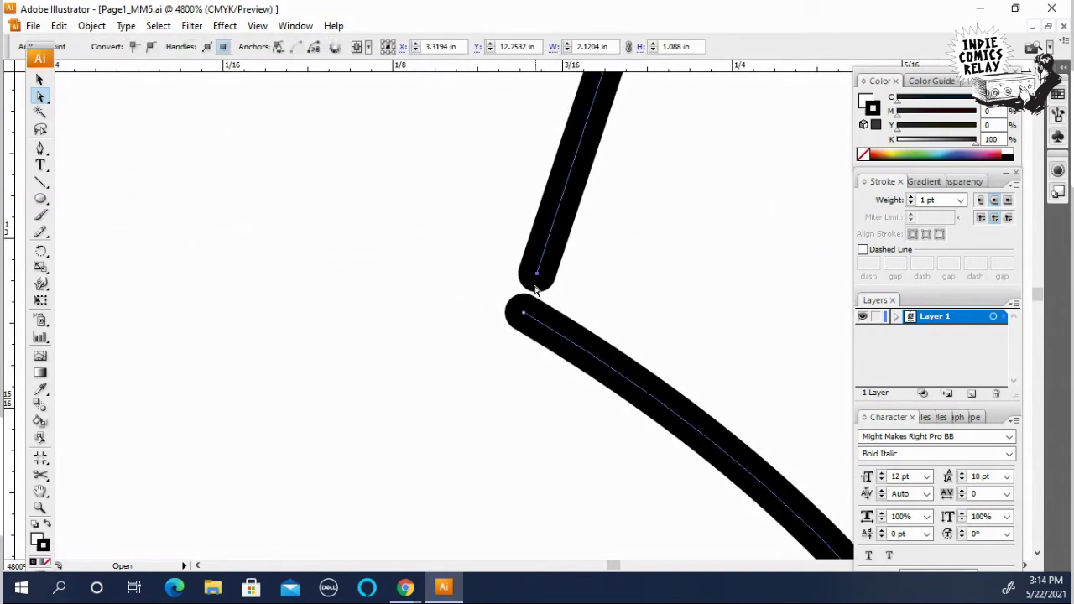
left_click(523, 316, "shift")
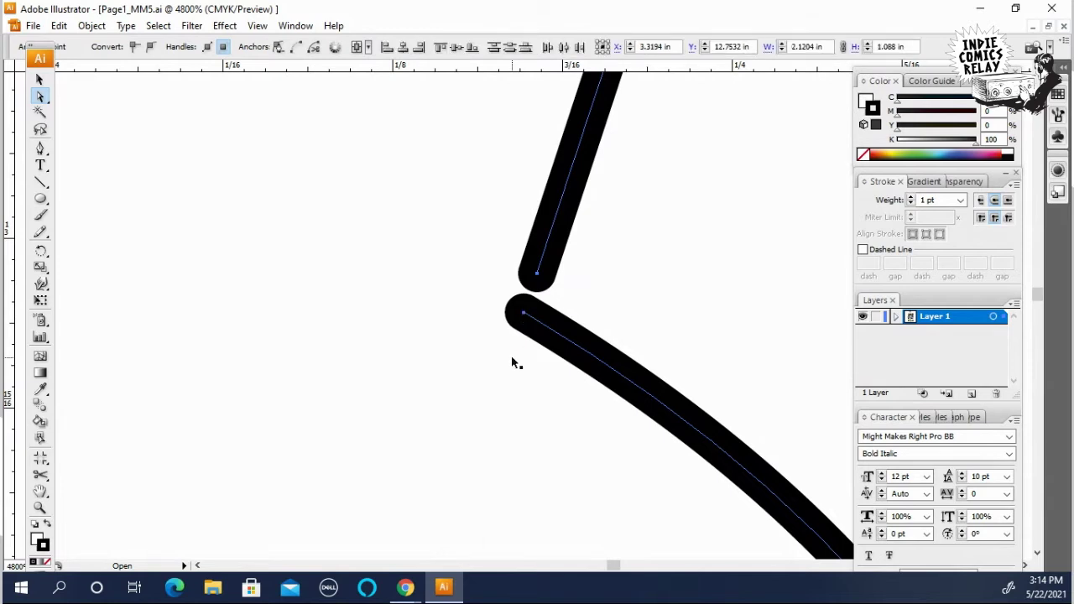
key("ctrl+j")
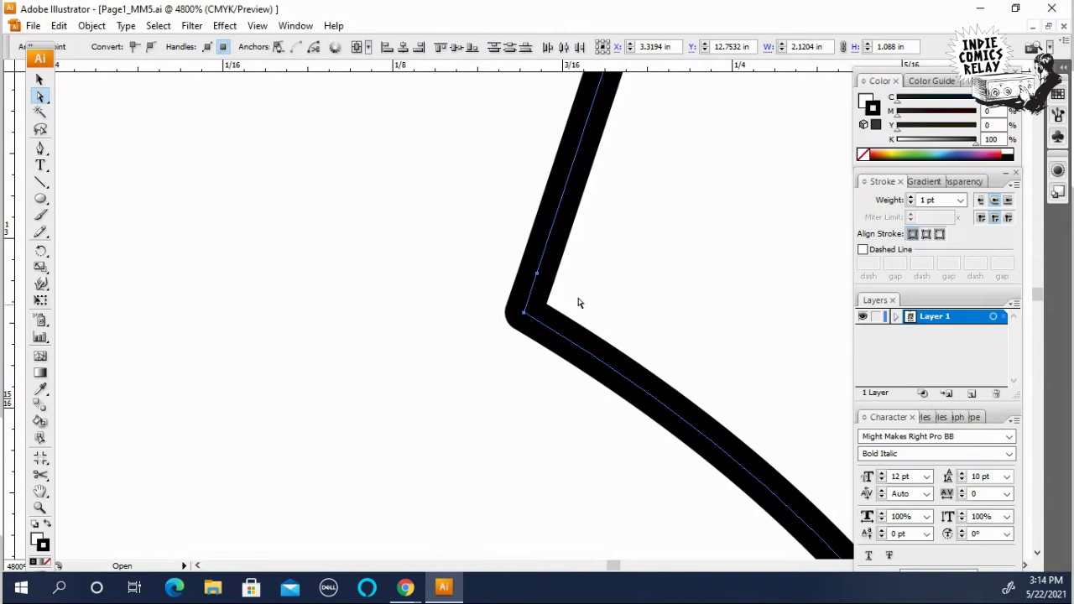
left_click(548, 302)
Step: Send the merged balloon outline to the back, behind the lettering, and deselect it
left_click(495, 299, "ctrl+alt")
left_click(495, 300, "ctrl+alt")
left_click(495, 299, "ctrl+alt")
left_click(491, 347, "ctrl+alt")
left_click(492, 347, "ctrl+alt")
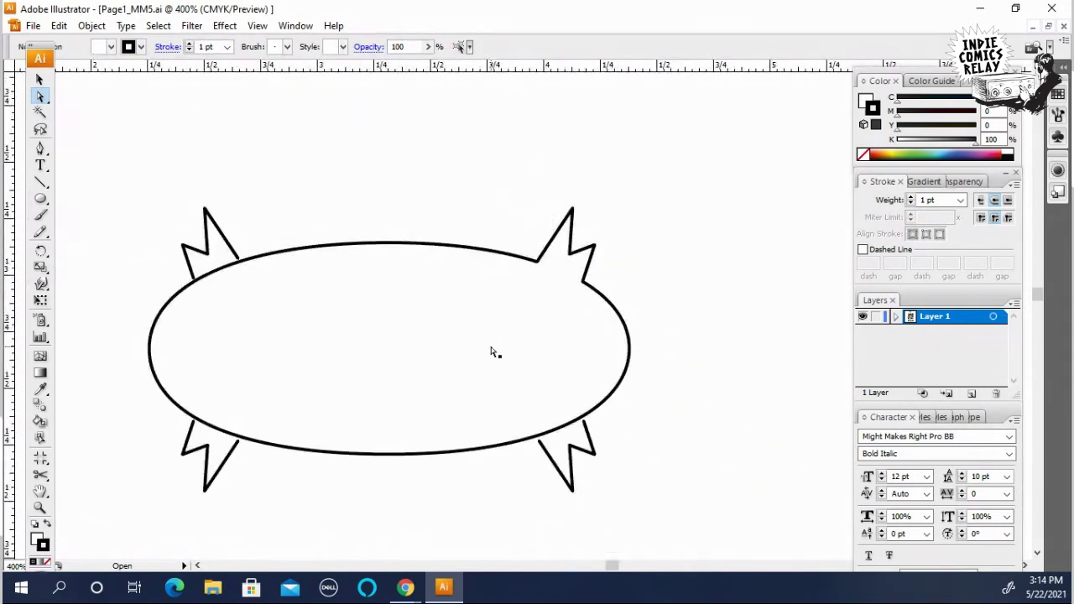
left_click(520, 305)
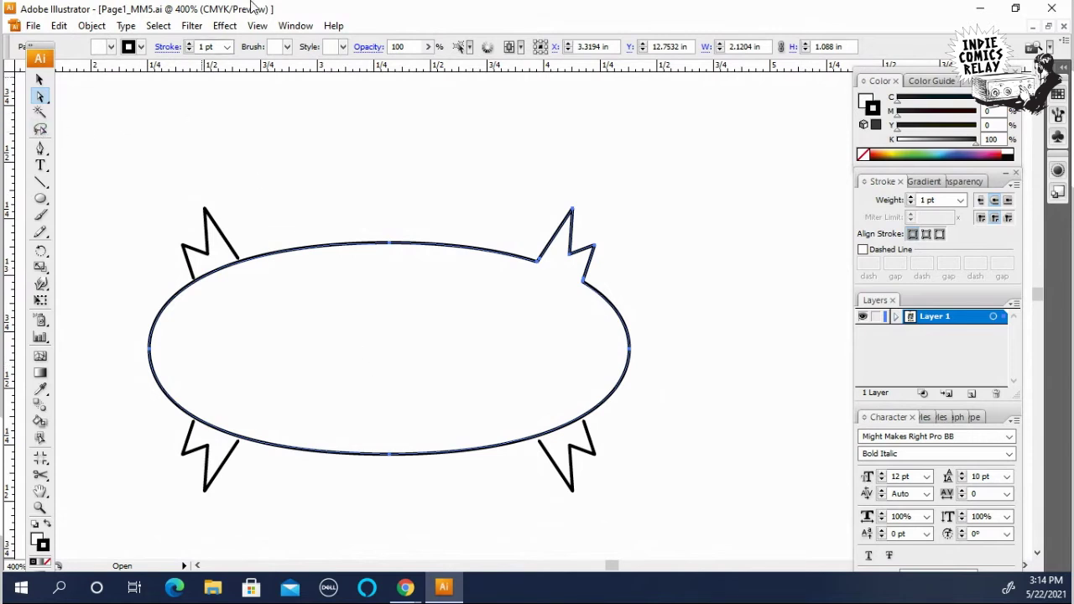
left_click(94, 26)
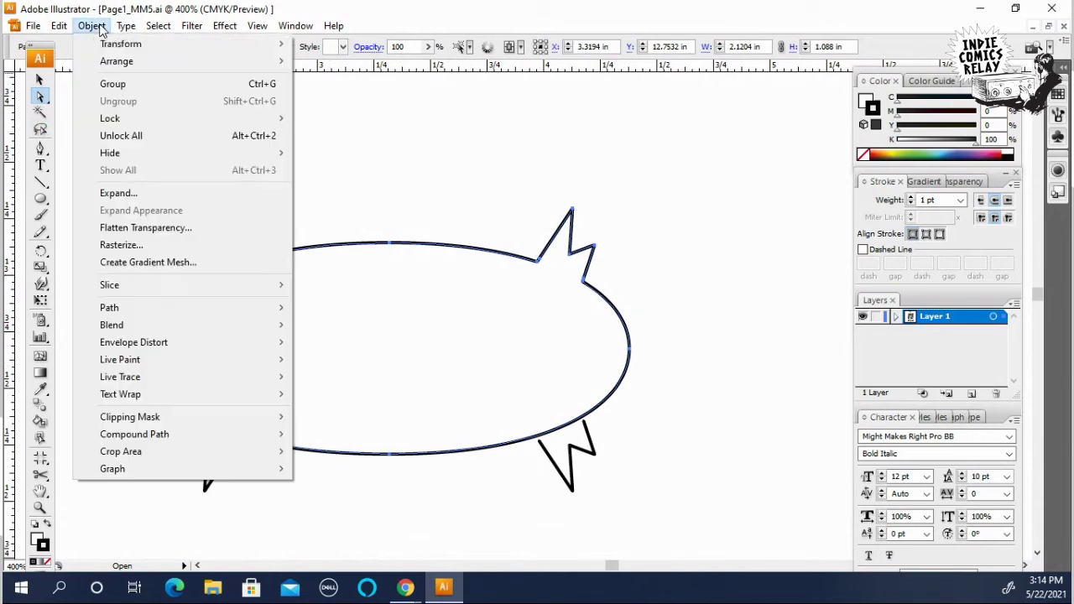
mouse_move(220, 65)
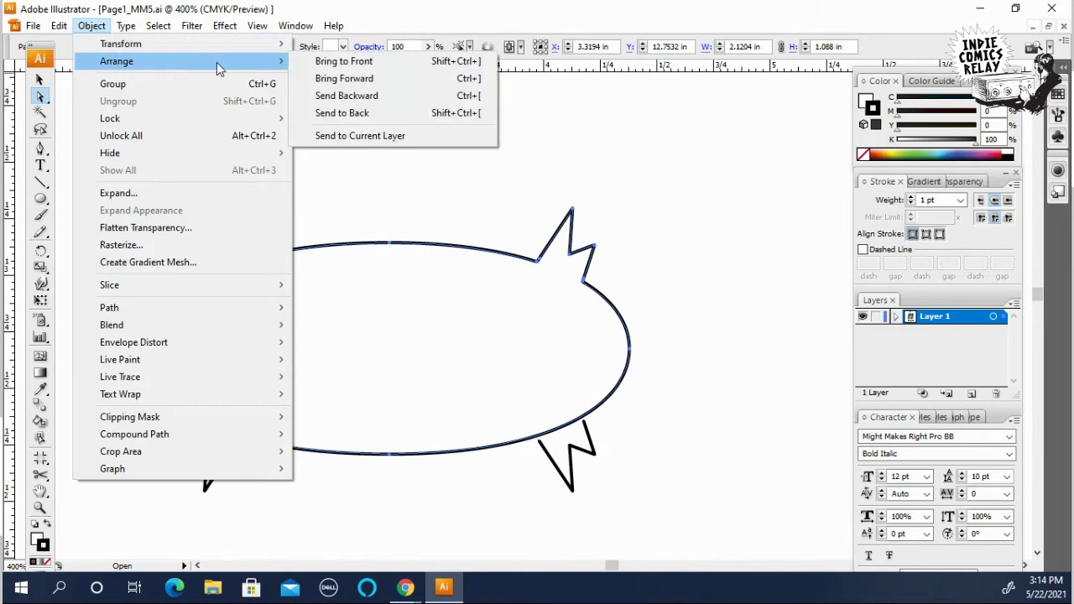
left_click(355, 114)
left_click(427, 125)
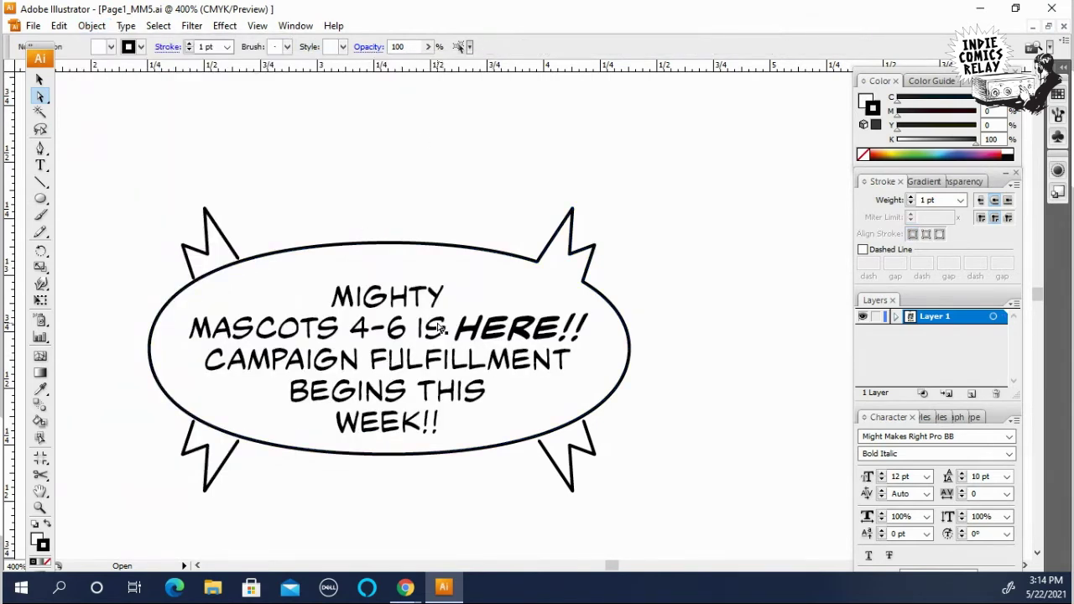
Step: Bring the balloon's lettering to the front of the stacking order and deselect it
left_click(439, 327)
left_click(94, 26)
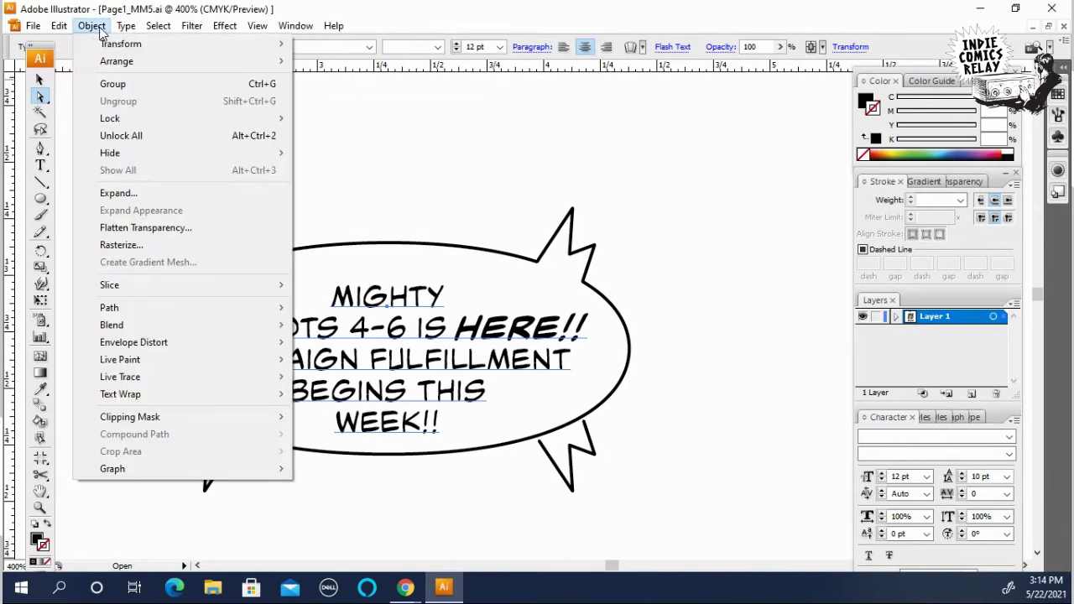
mouse_move(141, 66)
left_click(339, 60)
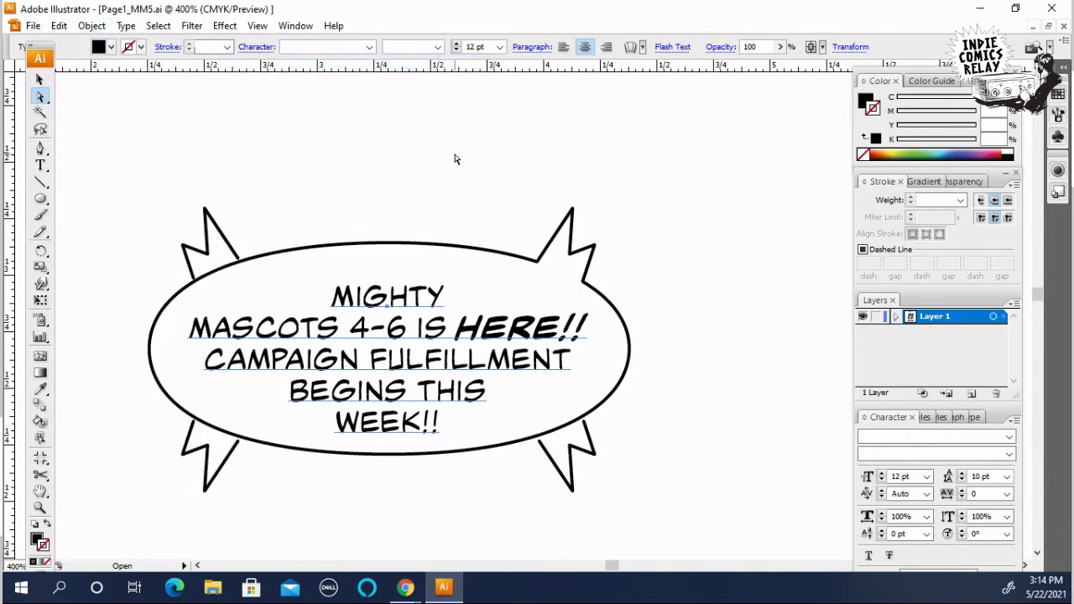
left_click(456, 160)
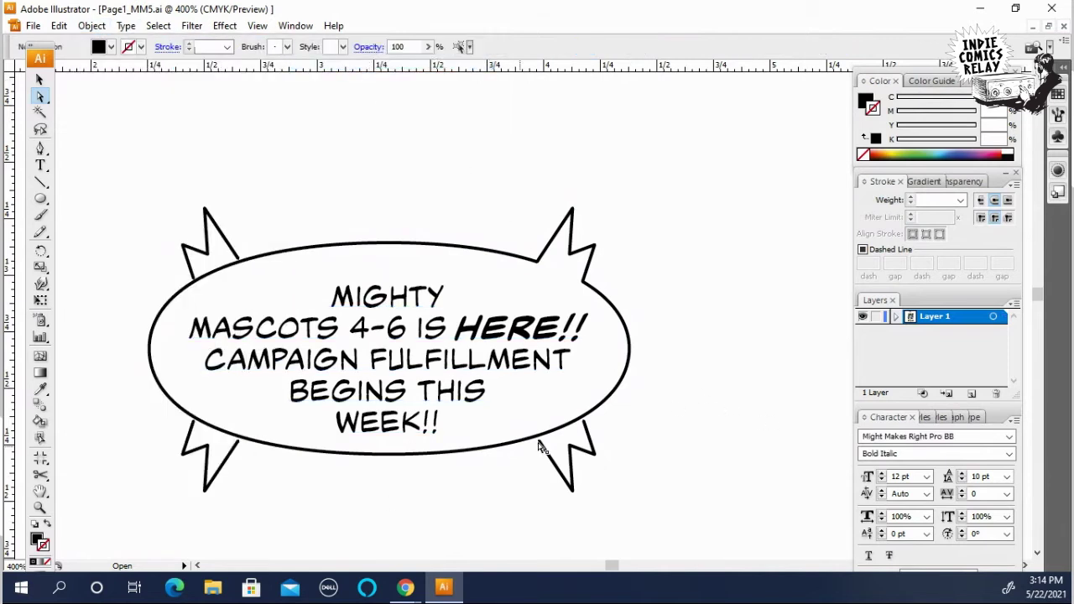
Step: Examine the balloon's merged upper-right burst and the lettered speech balloons across the comic page below it
left_click(556, 304)
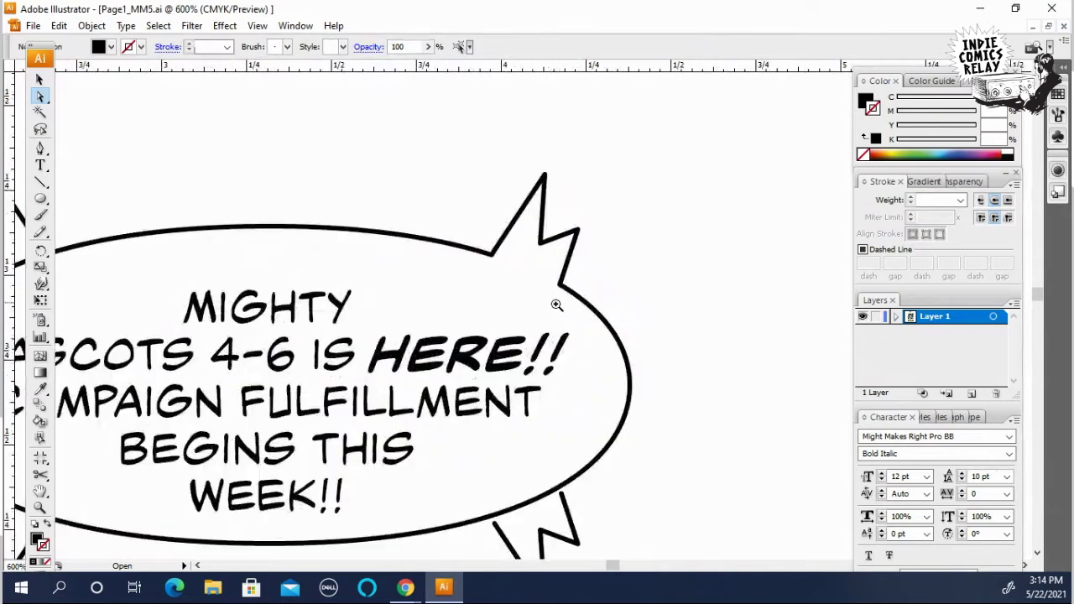
left_click(533, 381, "alt")
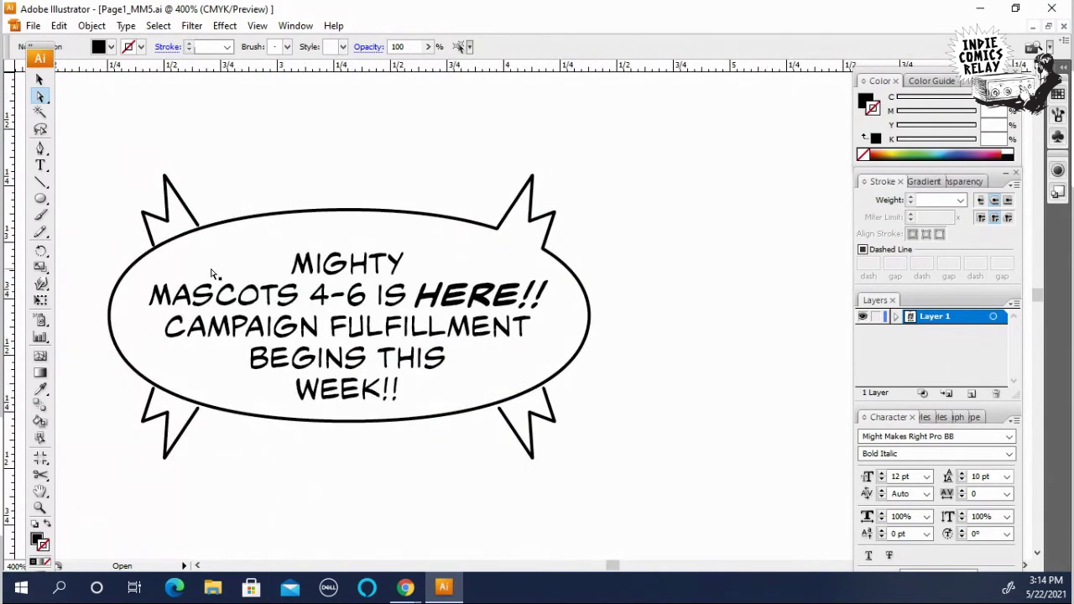
left_click(178, 240)
left_click(219, 440)
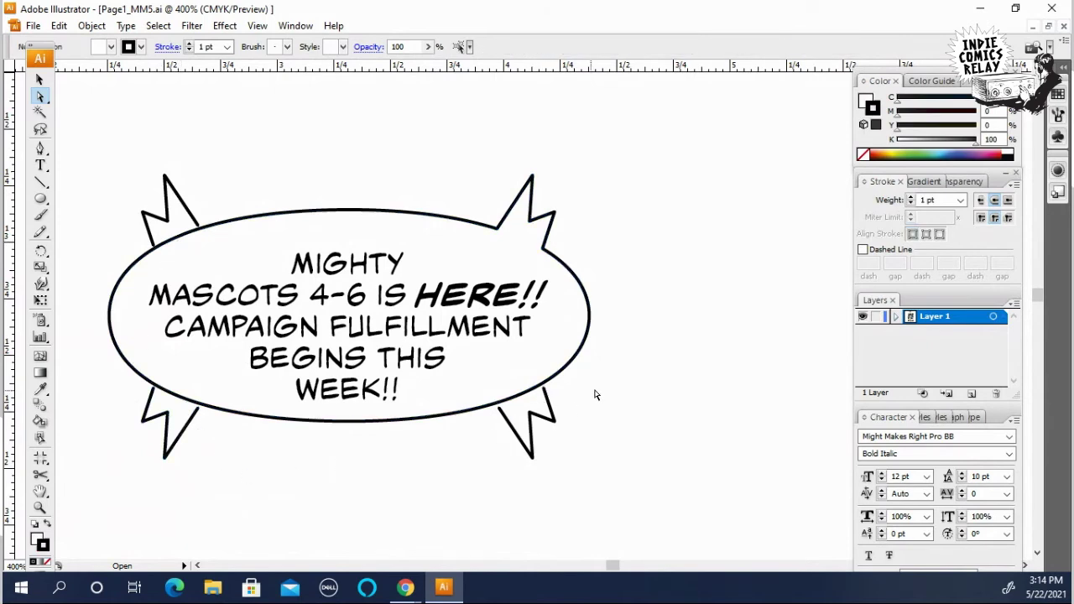
key("ctrl+minus")
key("ctrl+minus")
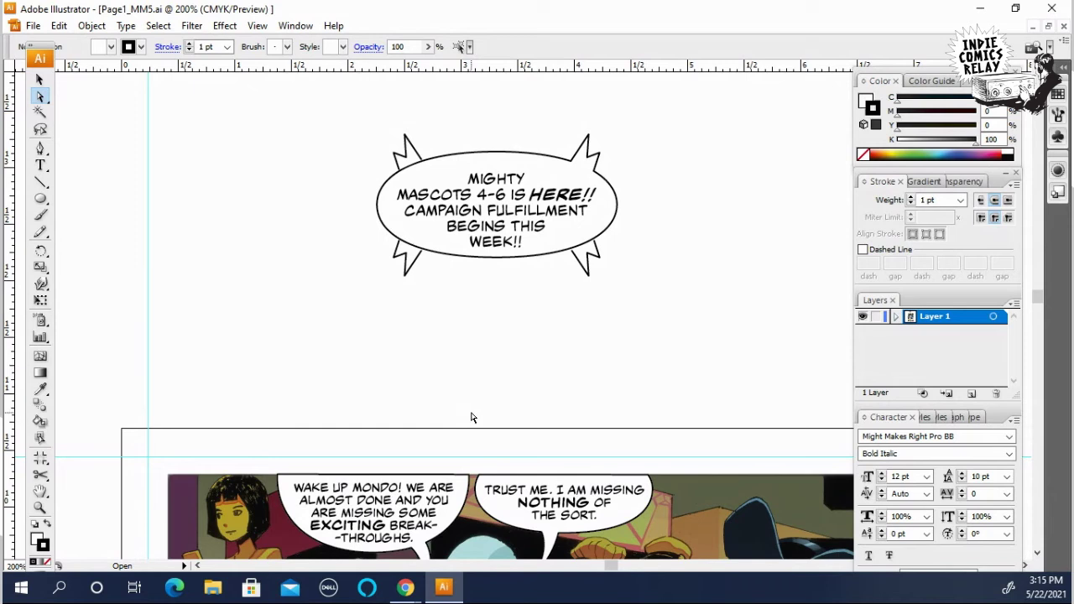
left_click(711, 367, "ctrl+alt")
scroll(577, 409, "down", 10)
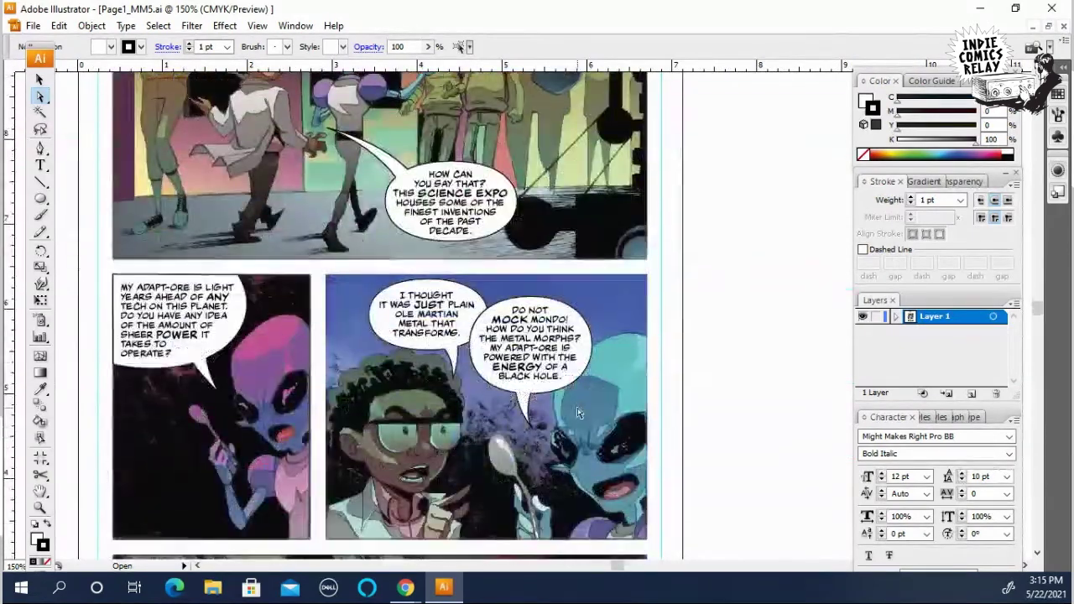
scroll(583, 417, "down", 4)
scroll(583, 418, "up", 10)
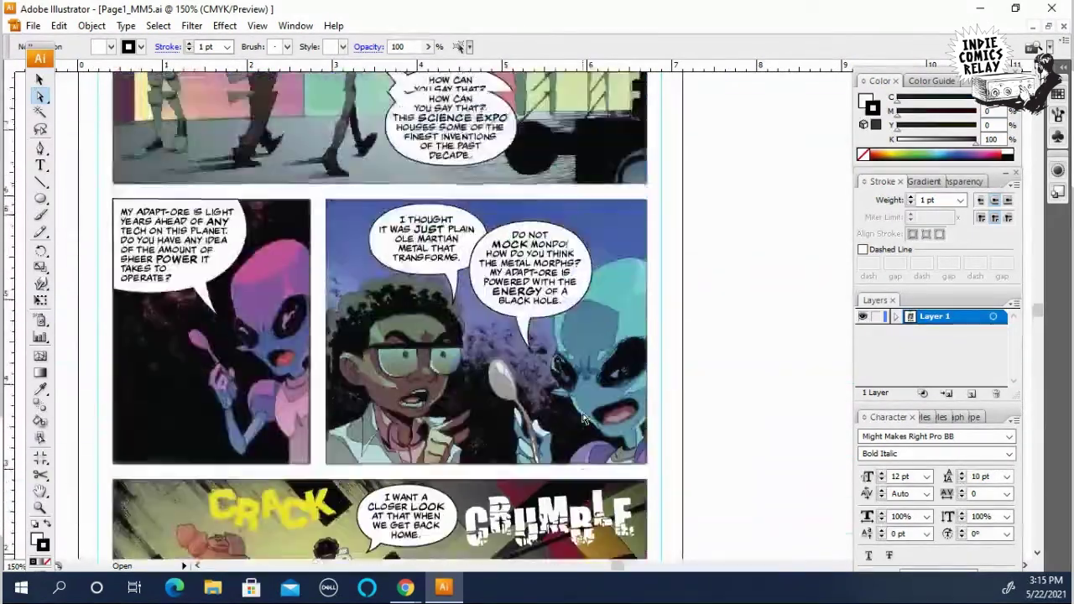
scroll(585, 419, "up", 8)
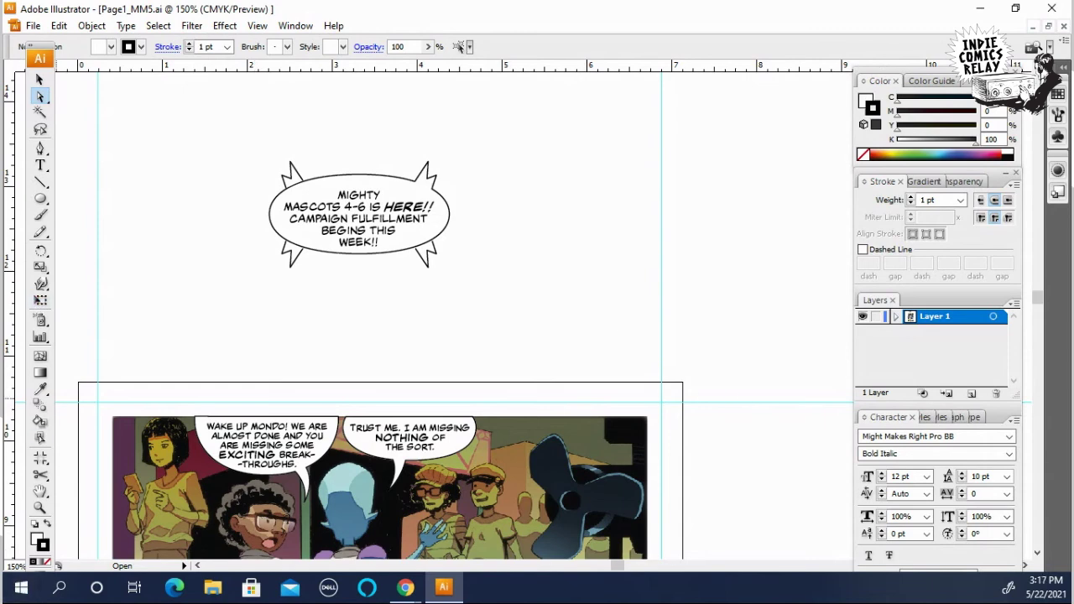
key("alt+Tab")
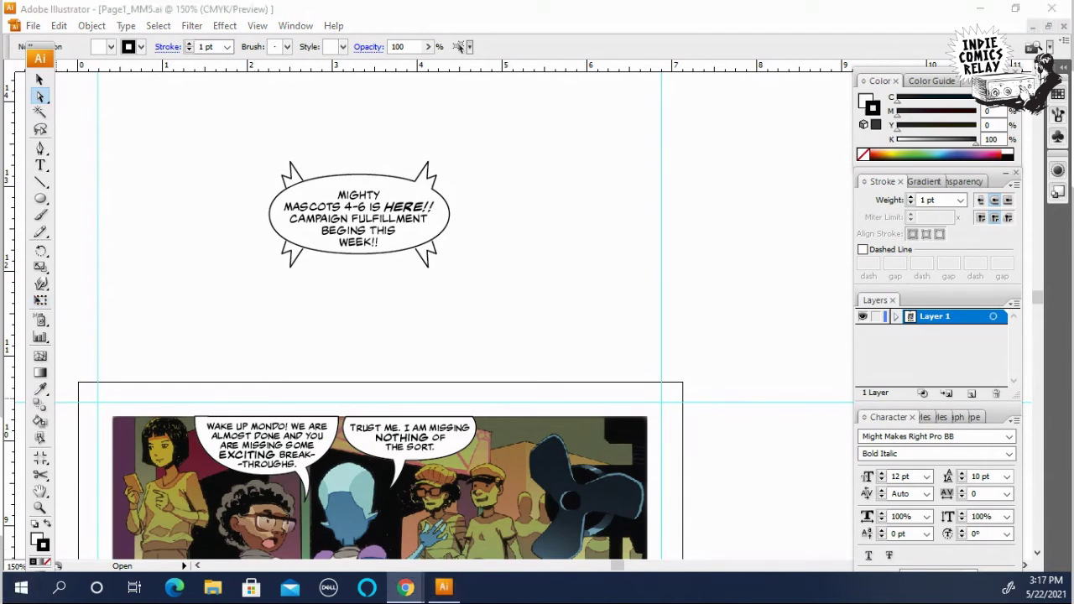